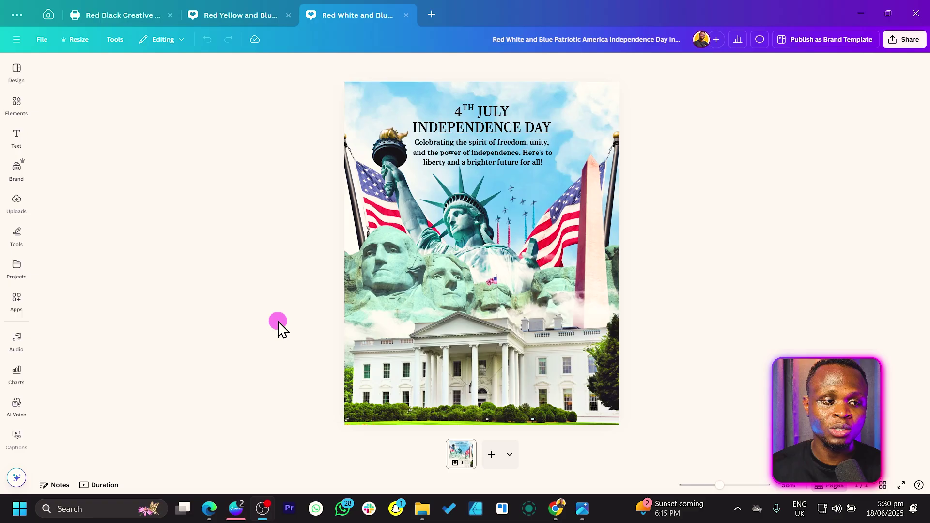
Add a blank second page, then bring up the new-design formats listing Instagram Post (4:5), 1080 × 1350
{"action": "left_click", "coordinate": [492, 454]}
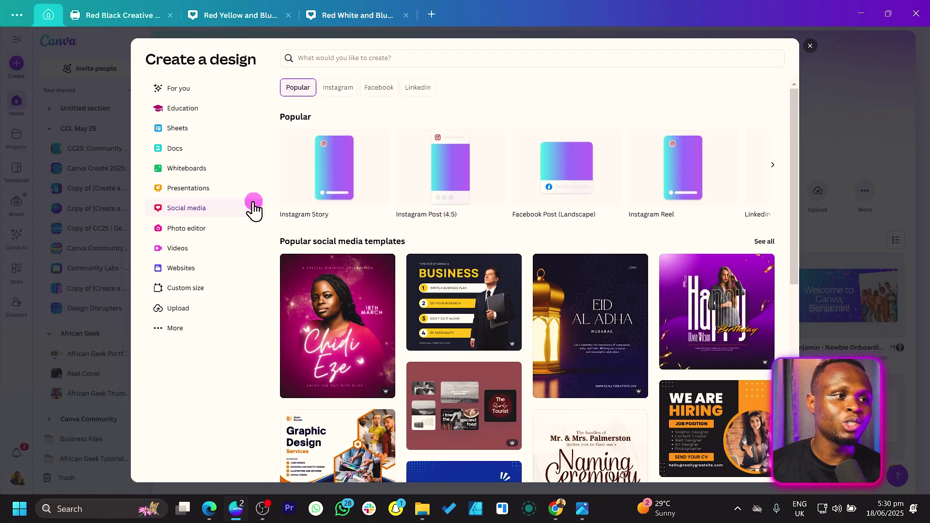
{"action": "left_click", "coordinate": [810, 46]}
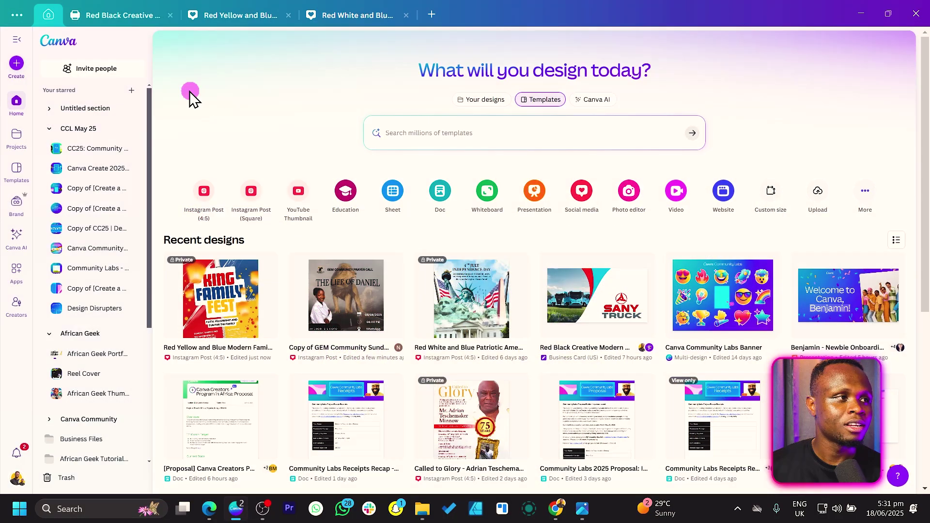
{"action": "left_click", "coordinate": [17, 63]}
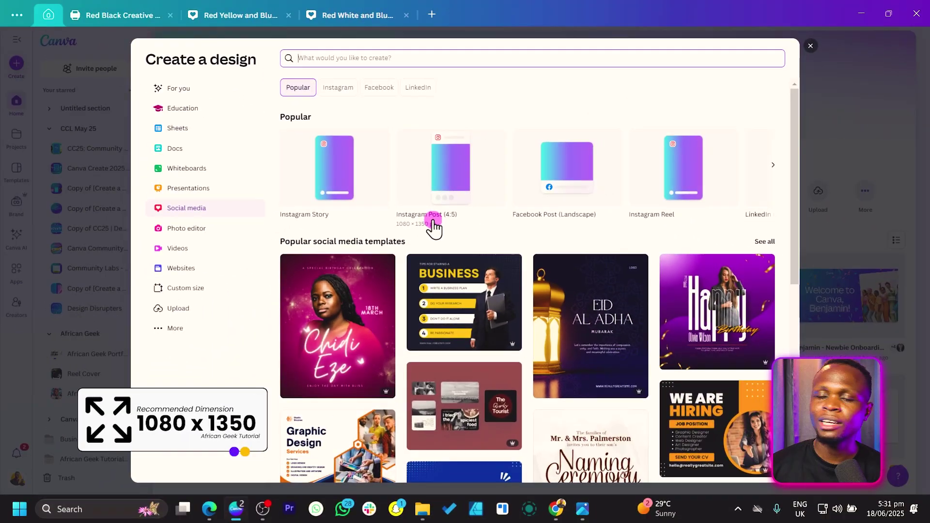
Back in the design, search the Elements library for 'clouds' and filter to Photos
{"action": "left_click", "coordinate": [358, 20]}
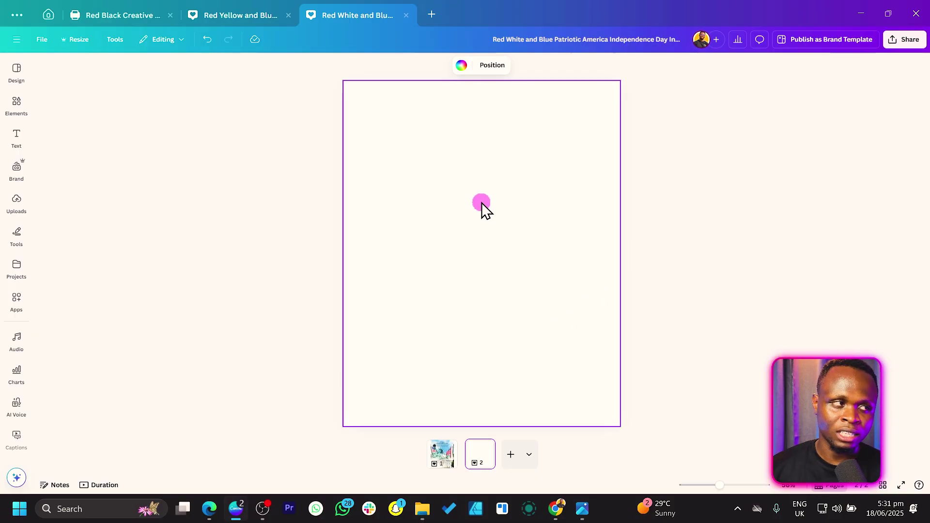
{"action": "left_click", "coordinate": [16, 104]}
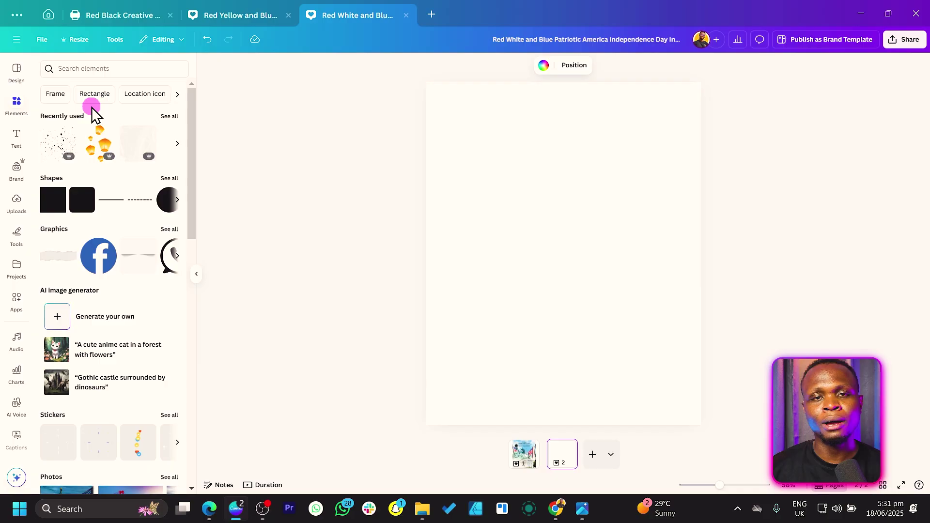
{"action": "left_click", "coordinate": [119, 68]}
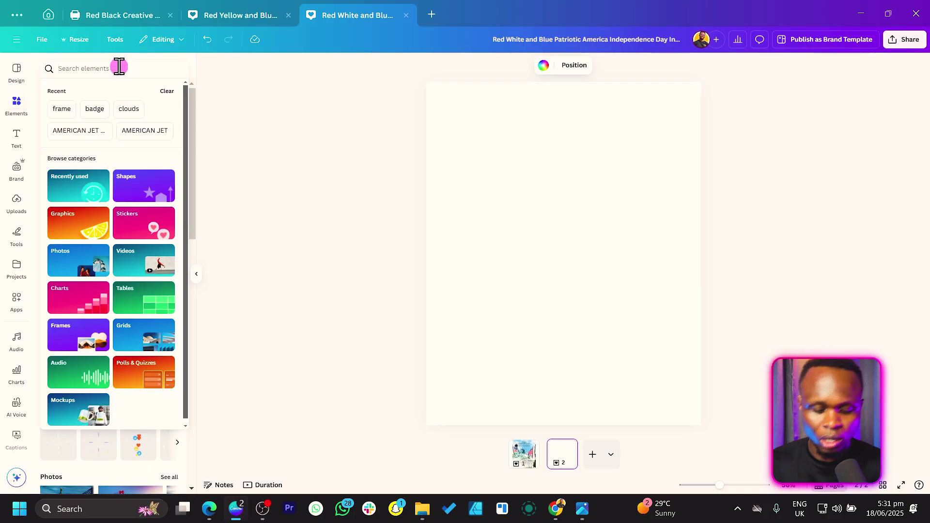
{"action": "type", "text": "clo"}
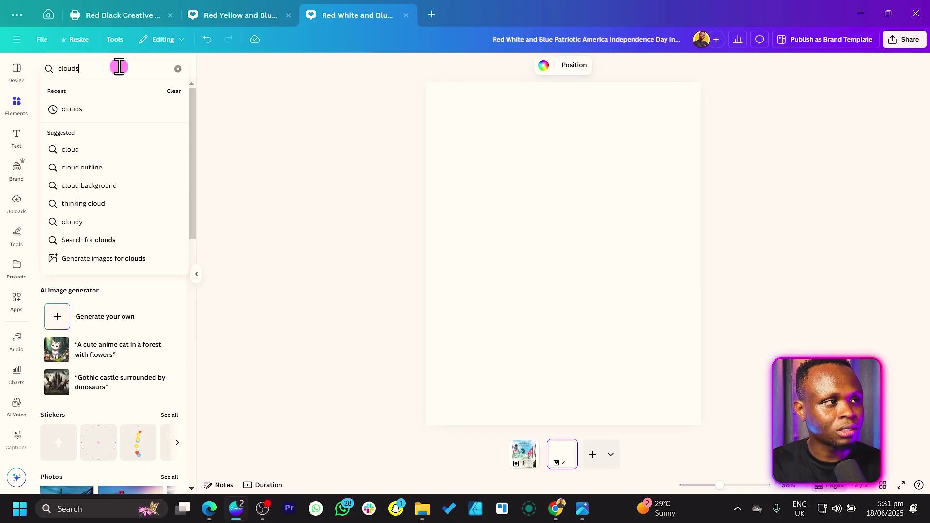
{"action": "type", "text": "uds"}
{"action": "key", "text": "Return"}
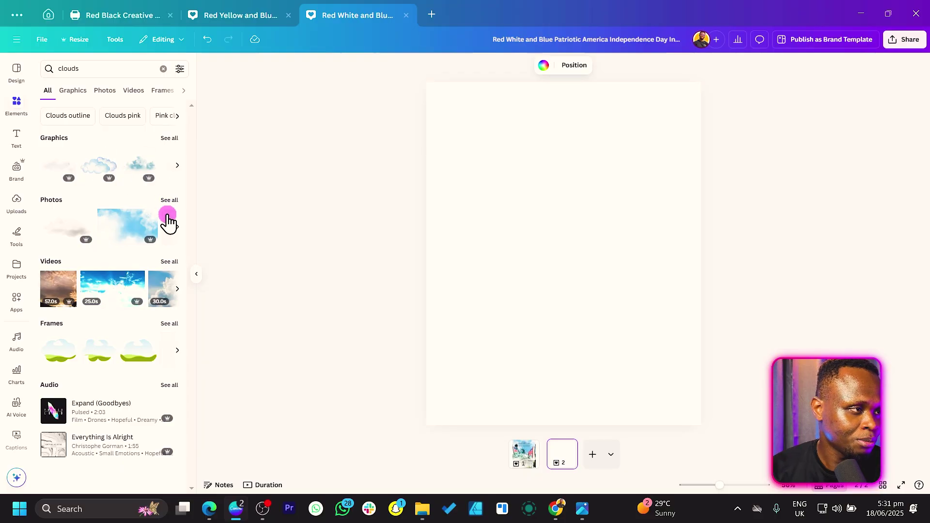
{"action": "left_click", "coordinate": [111, 95]}
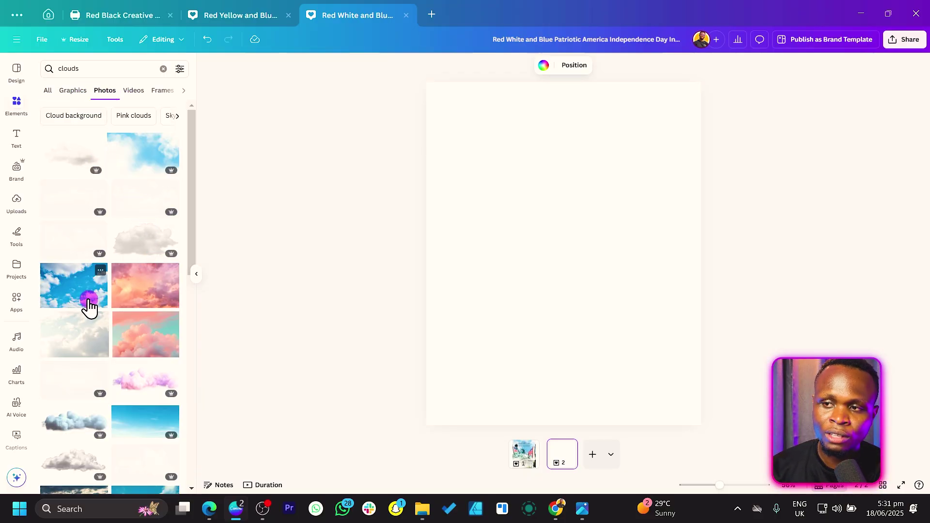
Add a blue-sky cloud photo and enlarge it over the top of page 2
{"action": "left_click", "coordinate": [89, 305]}
{"action": "left_click_drag", "start_coordinate": [503, 264], "coordinate": [474, 180]}
{"action": "left_click_drag", "start_coordinate": [638, 222], "coordinate": [816, 343]}
{"action": "left_click_drag", "start_coordinate": [629, 274], "coordinate": [586, 263]}
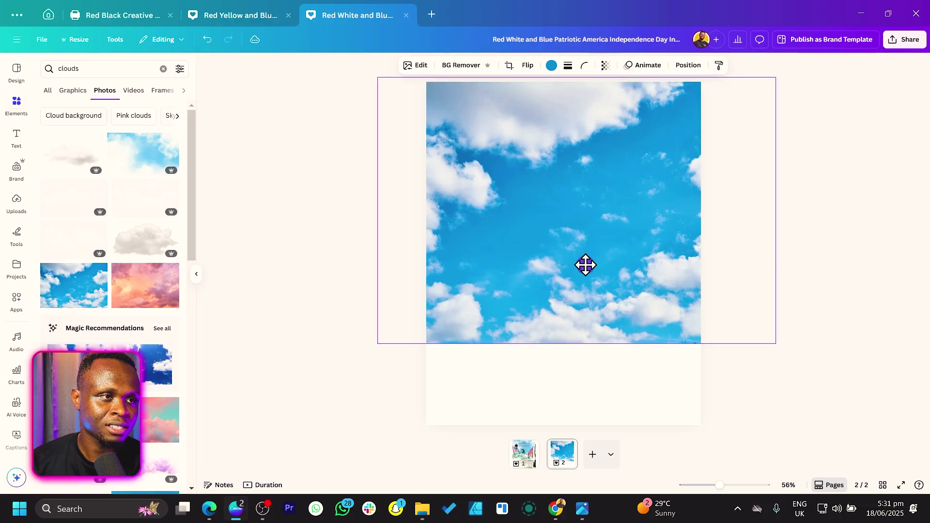
Add the White House photo from Recently used to the lower half of the page
{"action": "left_click", "coordinate": [351, 292]}
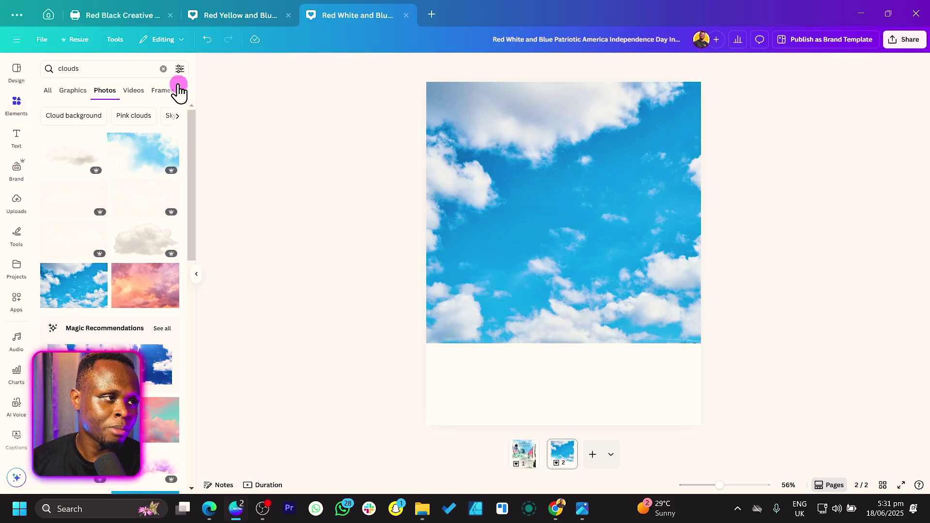
{"action": "left_click", "coordinate": [164, 69]}
{"action": "left_click", "coordinate": [170, 117]}
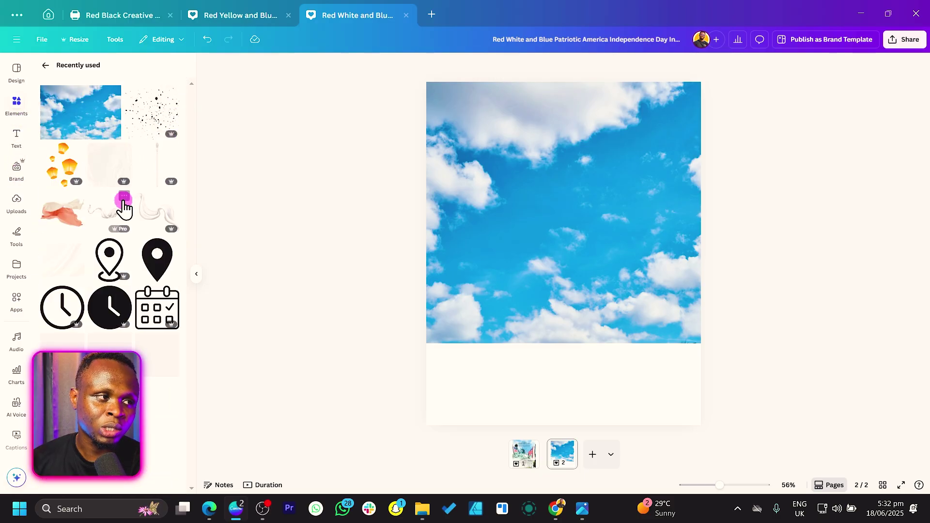
{"action": "scroll", "coordinate": [140, 224], "scroll_direction": "down", "scroll_amount": 4}
{"action": "scroll", "coordinate": [139, 224], "scroll_direction": "down", "scroll_amount": 6}
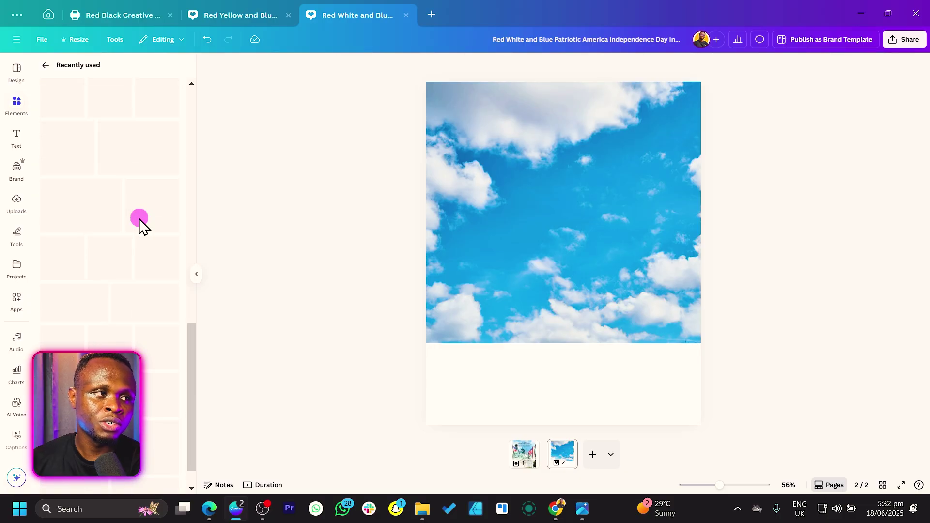
{"action": "scroll", "coordinate": [146, 228], "scroll_direction": "up", "scroll_amount": 2}
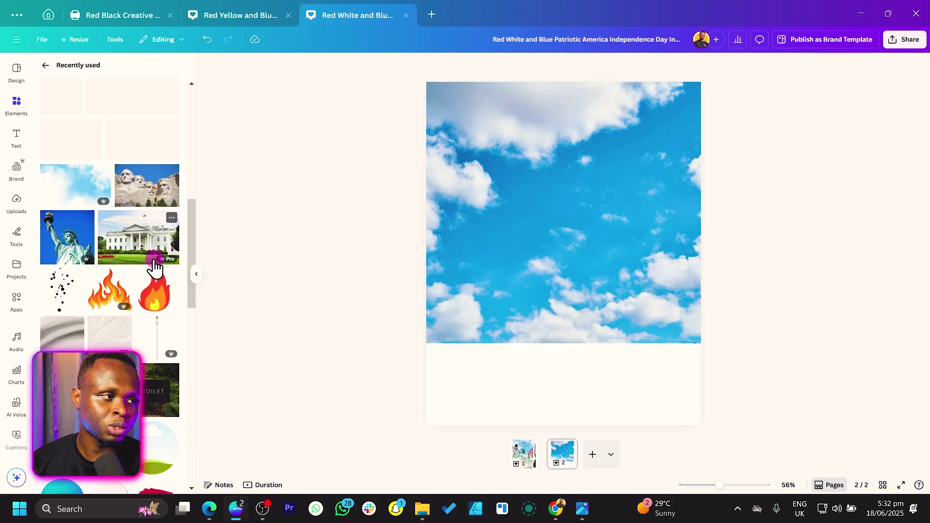
{"action": "scroll", "coordinate": [146, 242], "scroll_direction": "up", "scroll_amount": 2}
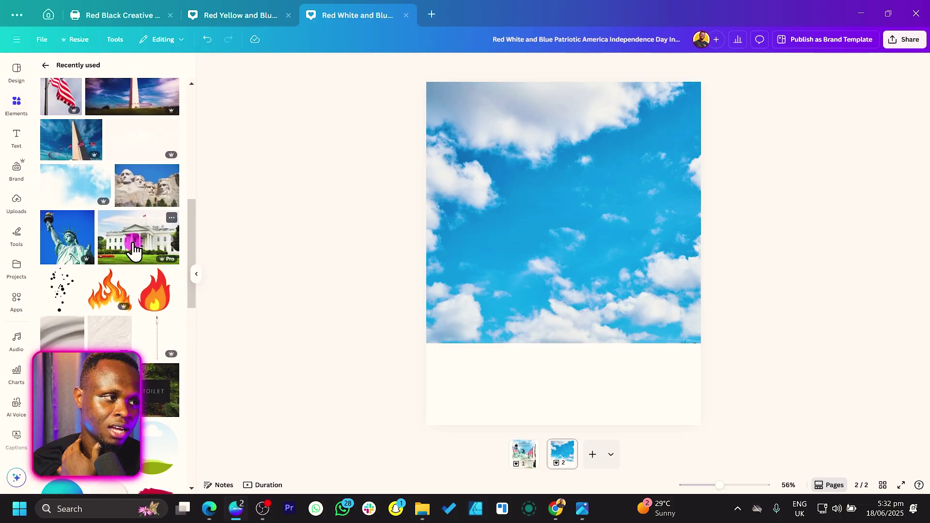
{"action": "mouse_move", "coordinate": [135, 237]}
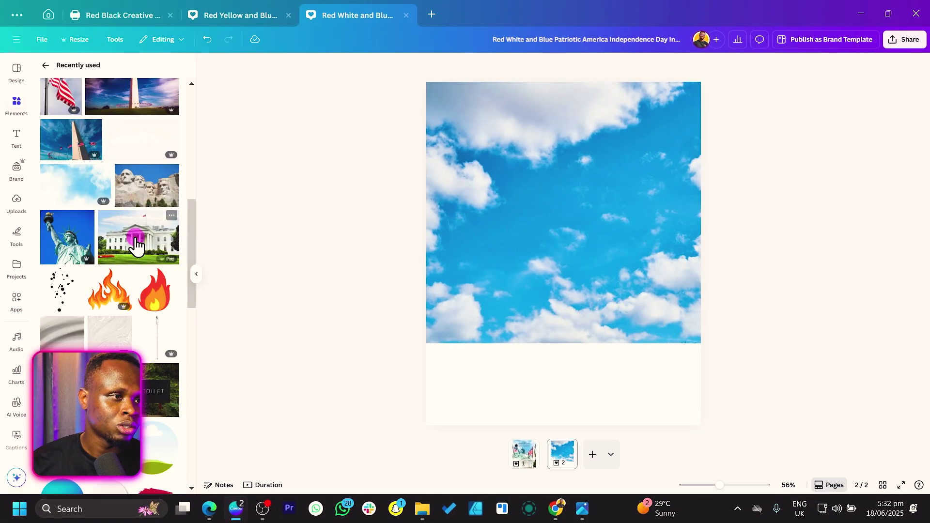
{"action": "left_click", "coordinate": [138, 237]}
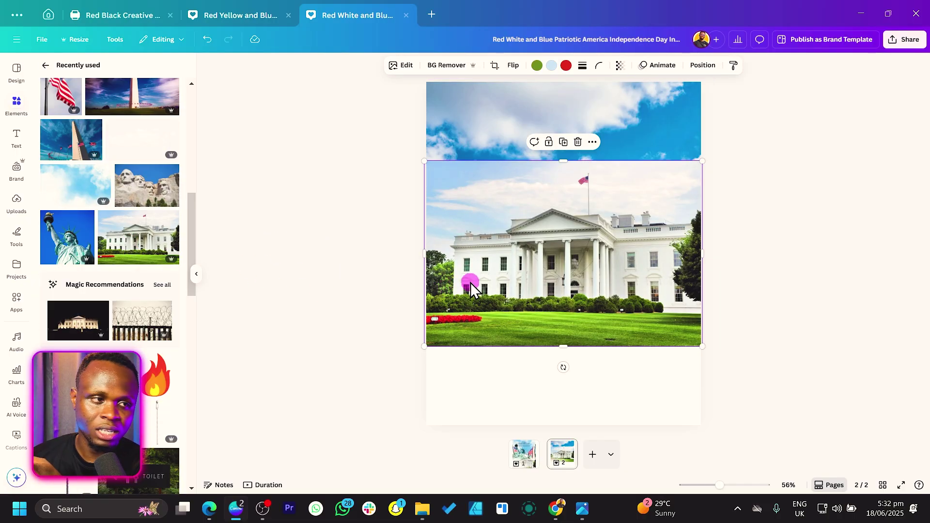
{"action": "left_click_drag", "start_coordinate": [470, 283], "coordinate": [470, 375]}
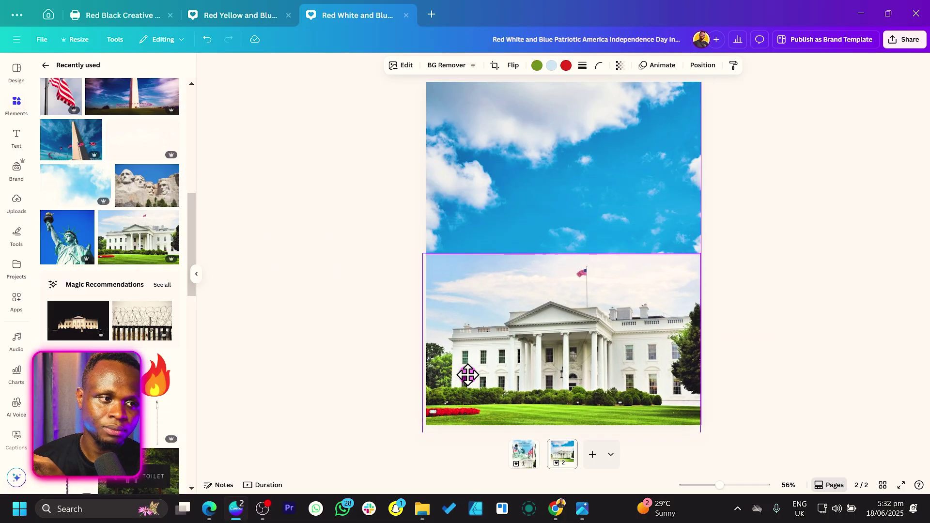
Remove the White House photo's background and resize the cutout to span the page width
{"action": "left_click", "coordinate": [430, 70]}
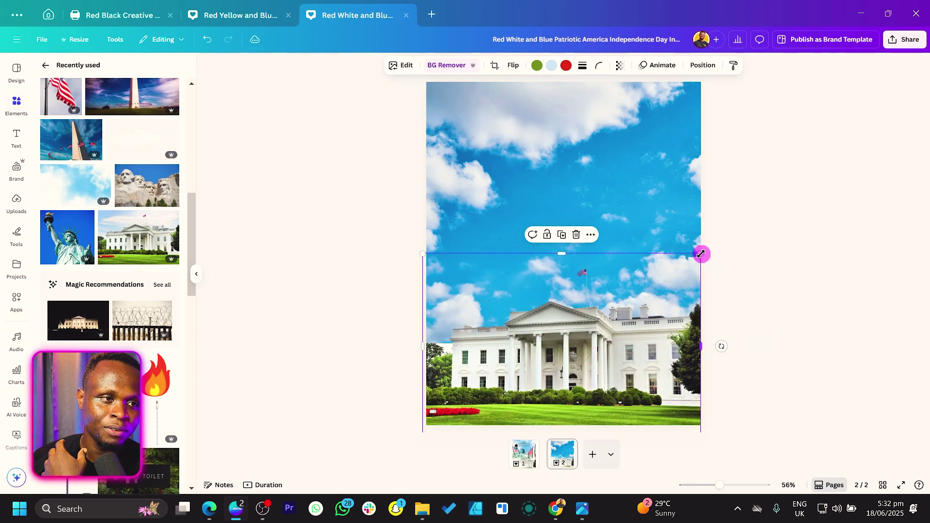
{"action": "left_click_drag", "start_coordinate": [701, 253], "coordinate": [684, 279]}
{"action": "left_click_drag", "start_coordinate": [627, 353], "coordinate": [619, 361]}
{"action": "left_click_drag", "start_coordinate": [680, 283], "coordinate": [702, 268]}
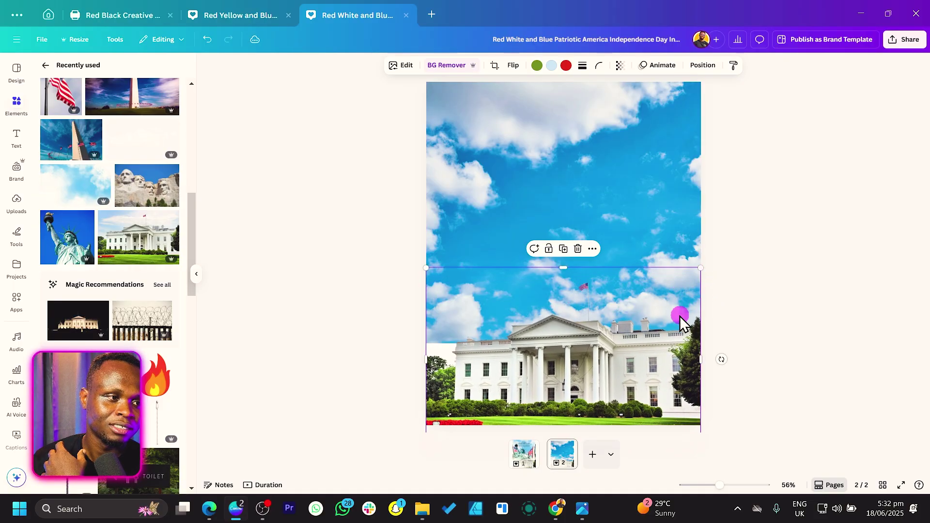
Stretch the cloudy sky image further down behind the White House cutout
{"action": "left_click", "coordinate": [624, 206]}
{"action": "left_click_drag", "start_coordinate": [564, 344], "coordinate": [571, 380]}
{"action": "left_click", "coordinate": [699, 339]}
{"action": "left_click", "coordinate": [270, 330]}
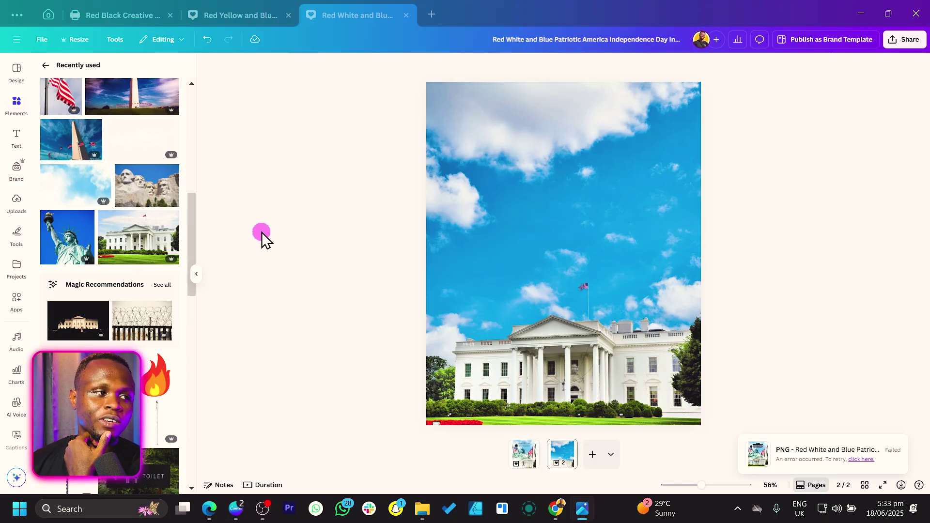
Check the Mount Rushmore photo's details in Recently used, then switch to its browser search results
{"action": "left_click", "coordinate": [172, 171]}
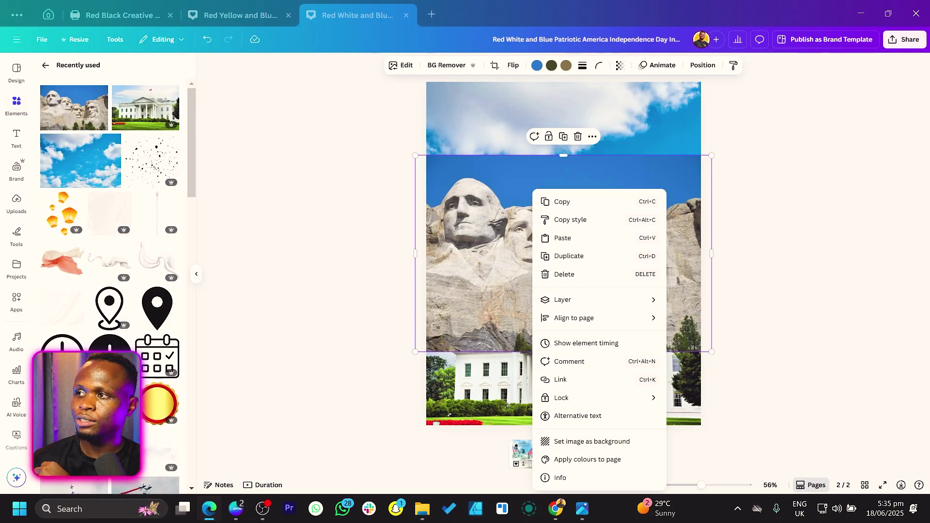
{"action": "left_click", "coordinate": [467, 249]}
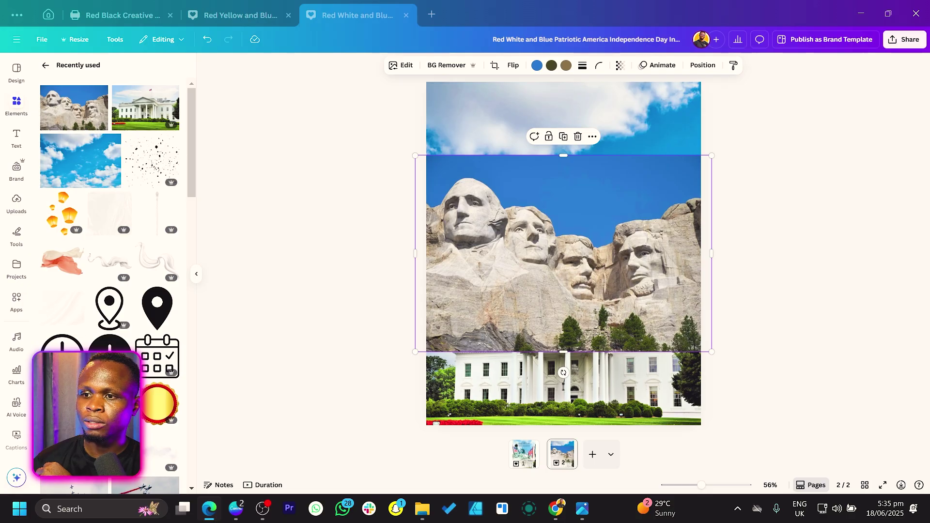
{"action": "key", "text": "alt+Tab"}
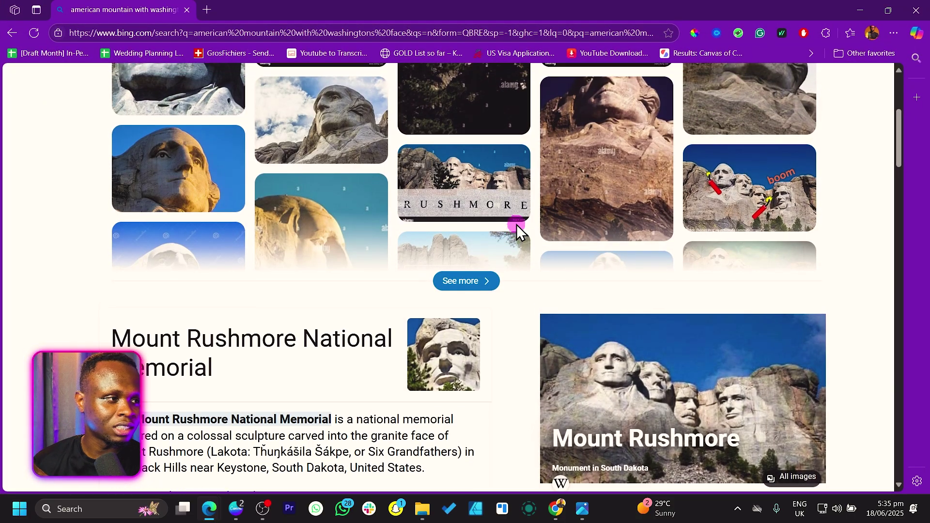
Select 'Mount Rushmore' in the Bing National Memorial heading and return to Canva
{"action": "scroll", "coordinate": [225, 341], "scroll_direction": "down", "scroll_amount": 1}
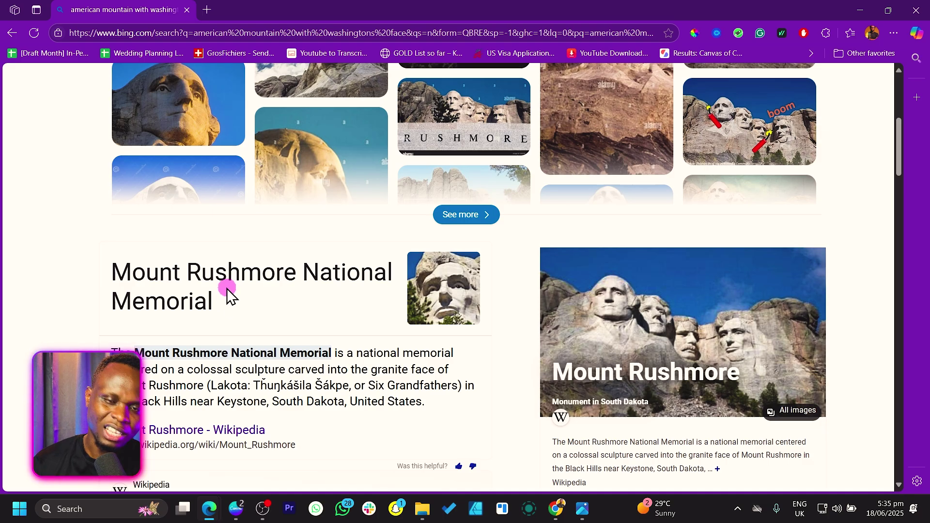
{"action": "left_click_drag", "start_coordinate": [114, 266], "coordinate": [293, 267]}
{"action": "key", "text": "ctrl+c"}
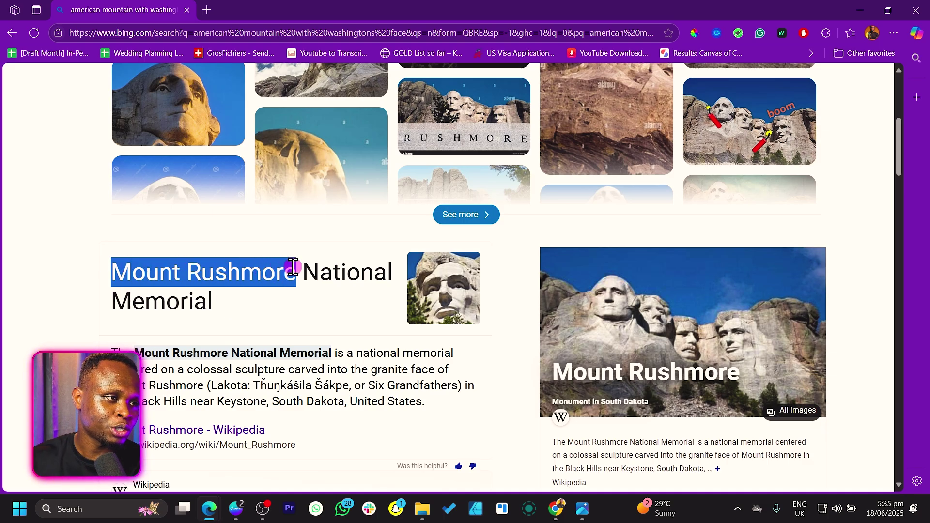
{"action": "left_click", "coordinate": [875, 11]}
Search elements for Mount Rushmore, place the photo lower, and remove its sky
{"action": "left_click", "coordinate": [46, 66]}
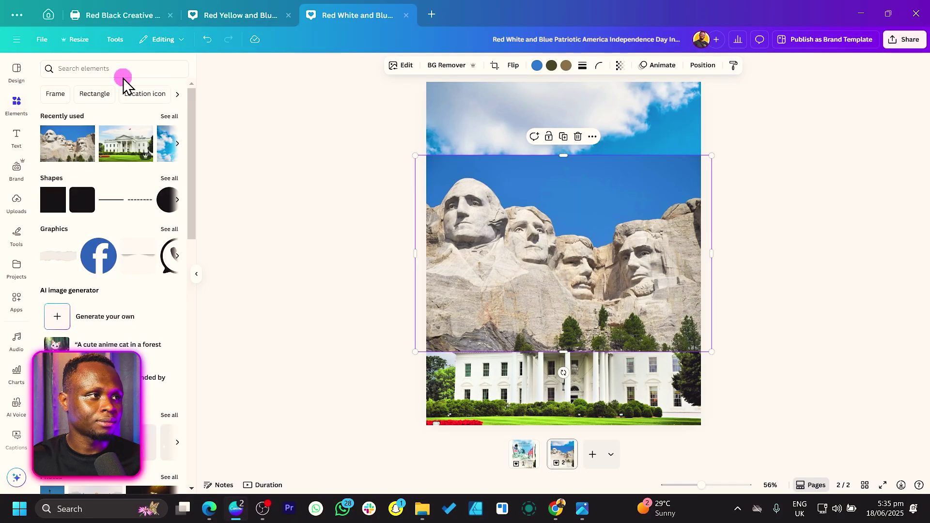
{"action": "left_click", "coordinate": [127, 68]}
{"action": "key", "text": "ctrl+v"}
{"action": "key", "text": "Return"}
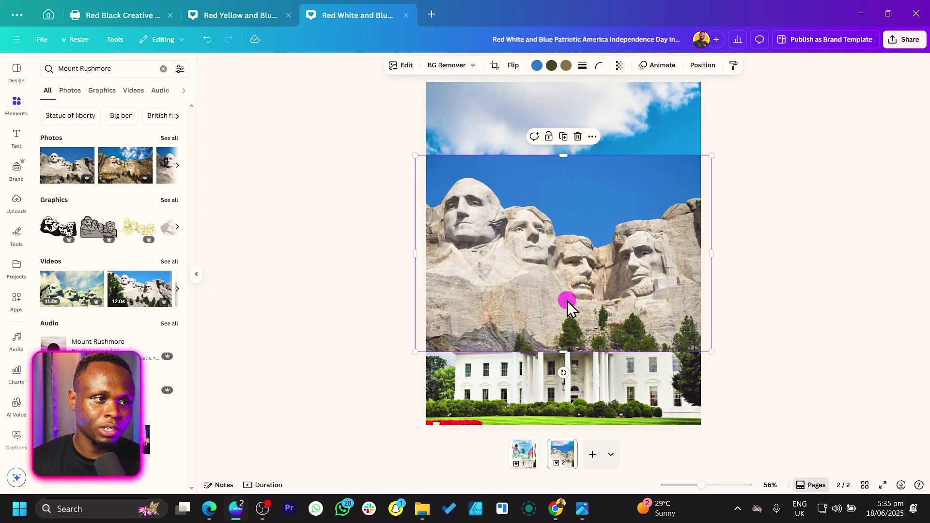
{"action": "left_click_drag", "start_coordinate": [567, 297], "coordinate": [570, 334]}
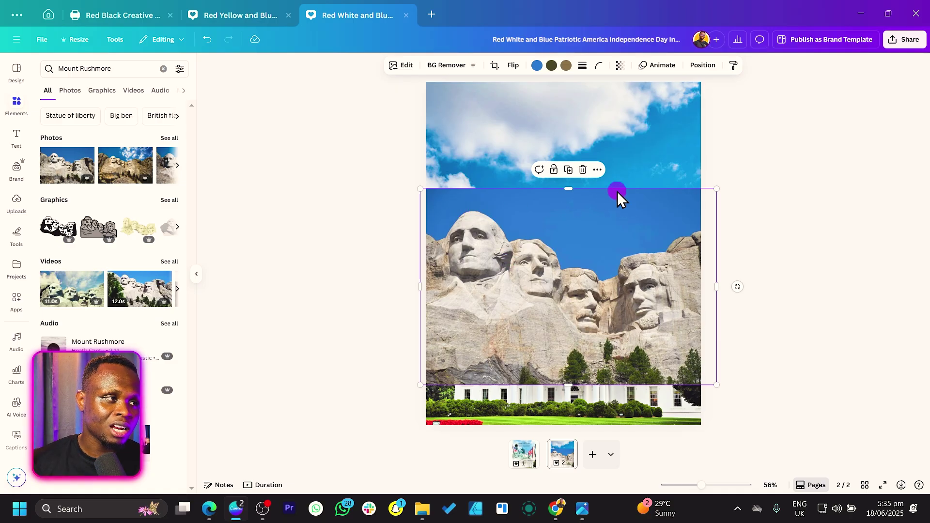
{"action": "left_click", "coordinate": [438, 68]}
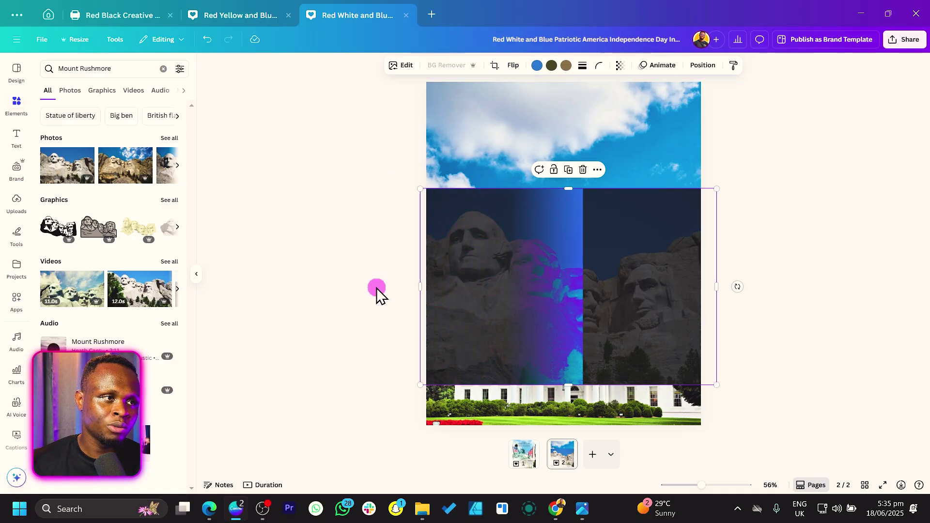
{"action": "left_click_drag", "start_coordinate": [633, 351], "coordinate": [634, 343]}
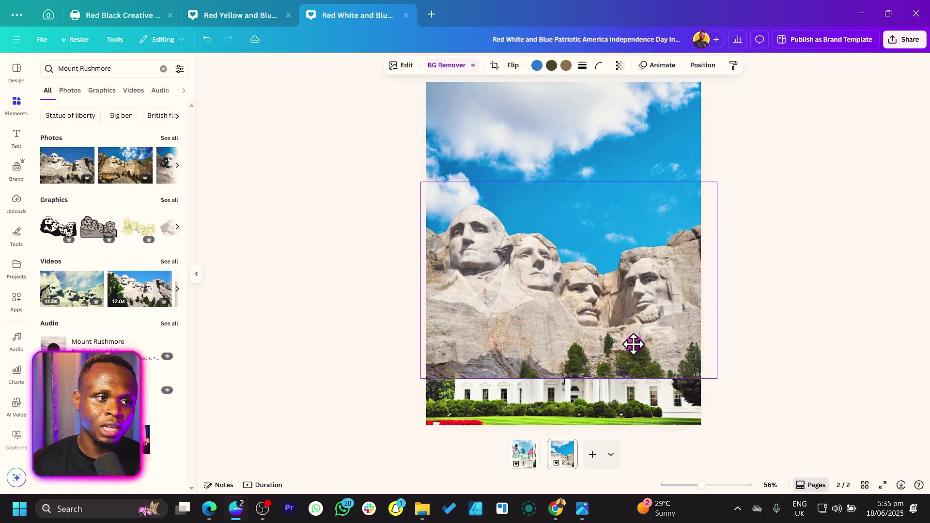
Layer the Mount Rushmore cutout behind the White House and nudge it into place
{"action": "right_click", "coordinate": [654, 287]}
{"action": "mouse_move", "coordinate": [713, 305]}
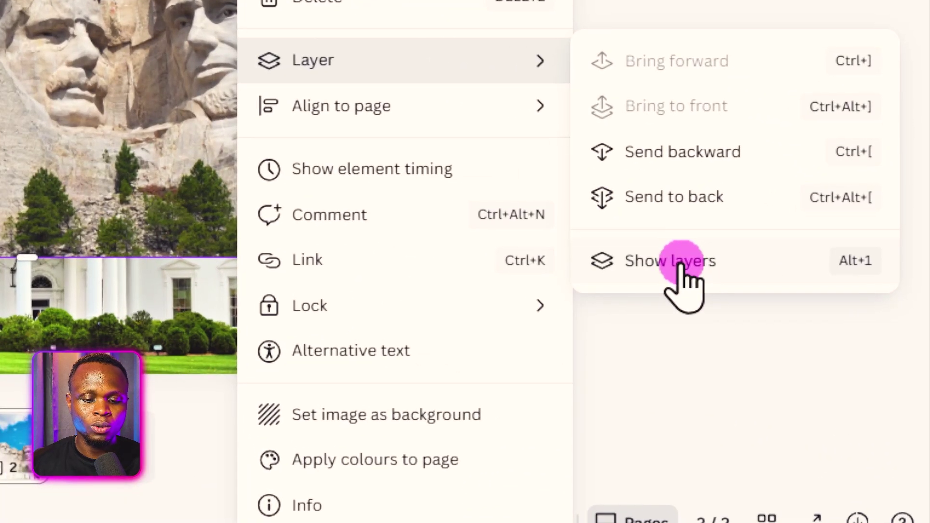
{"action": "left_click", "coordinate": [830, 382]}
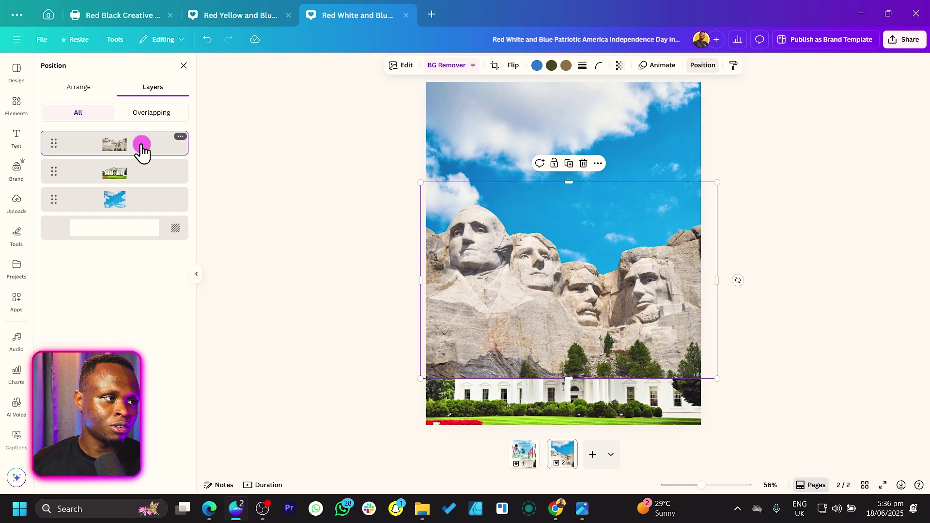
{"action": "left_click_drag", "start_coordinate": [142, 152], "coordinate": [144, 187]}
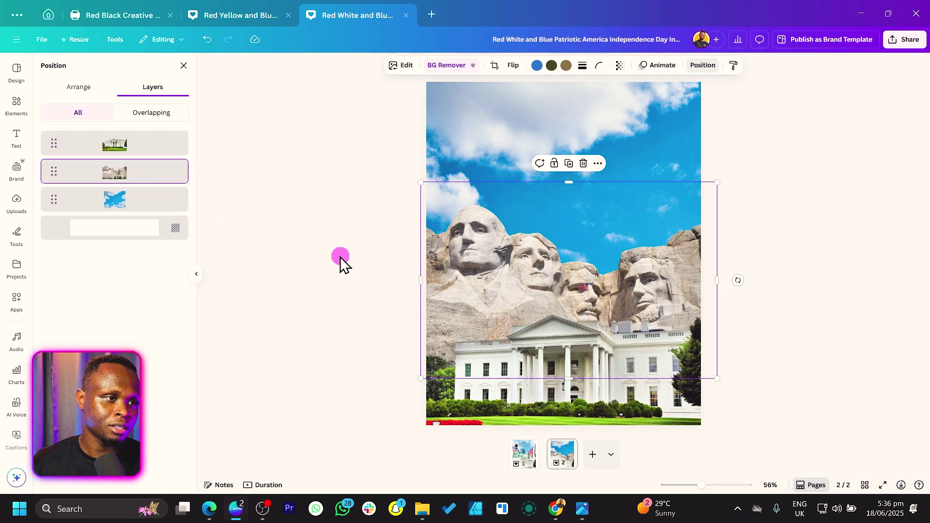
{"action": "left_click_drag", "start_coordinate": [488, 240], "coordinate": [484, 247]}
{"action": "left_click", "coordinate": [449, 255]}
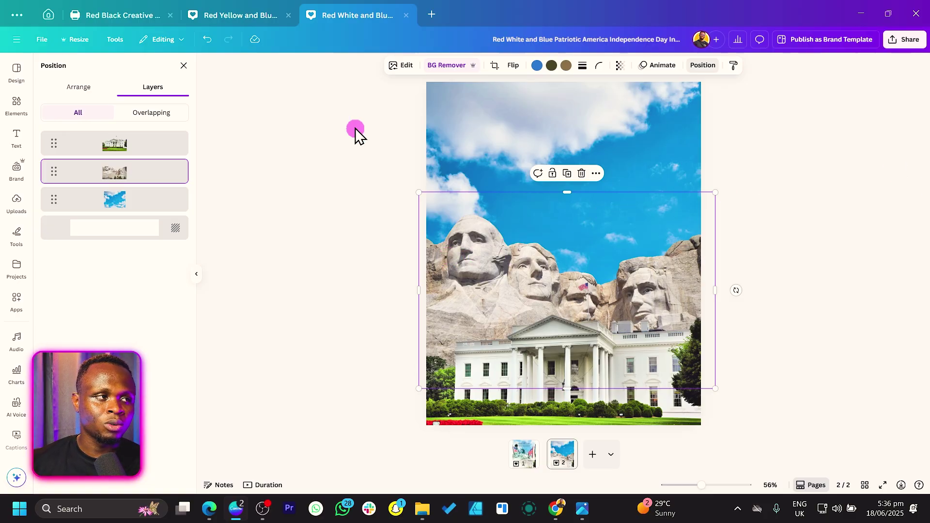
Add the Washington Monument image from Recently used to the page
{"action": "left_click", "coordinate": [184, 66]}
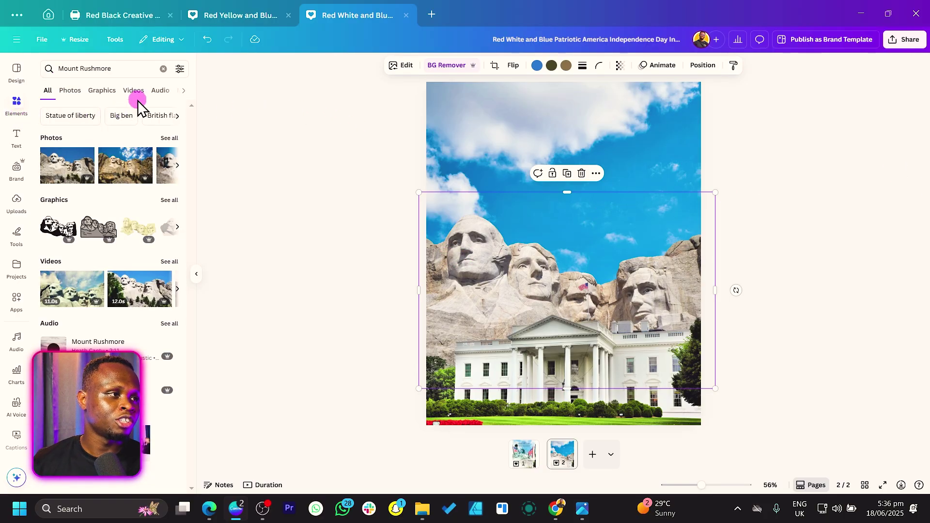
{"action": "left_click", "coordinate": [164, 68]}
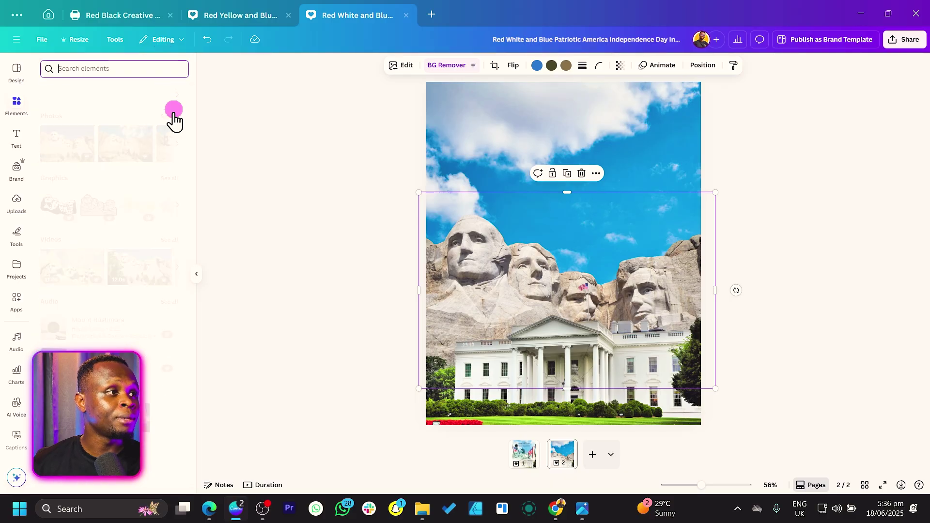
{"action": "left_click", "coordinate": [169, 118]}
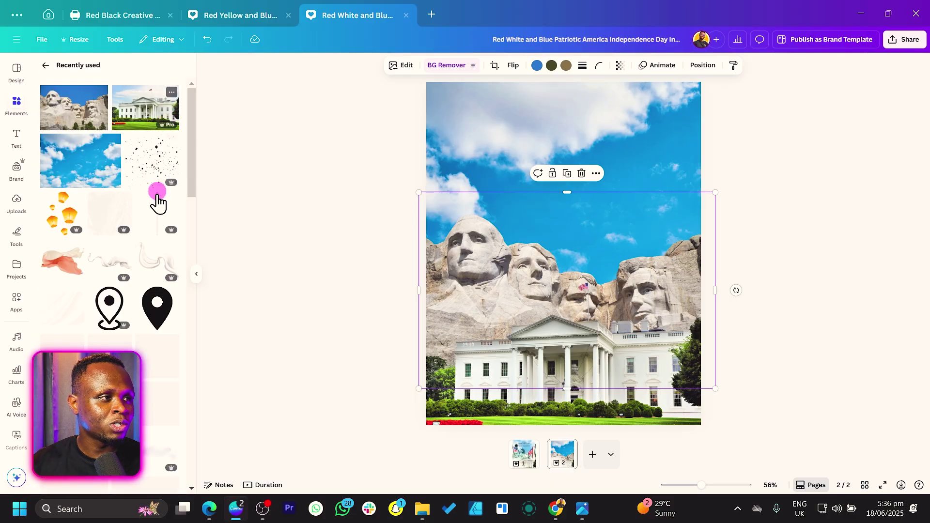
{"action": "scroll", "coordinate": [121, 239], "scroll_direction": "down", "scroll_amount": 10}
{"action": "scroll", "coordinate": [121, 240], "scroll_direction": "up", "scroll_amount": 3}
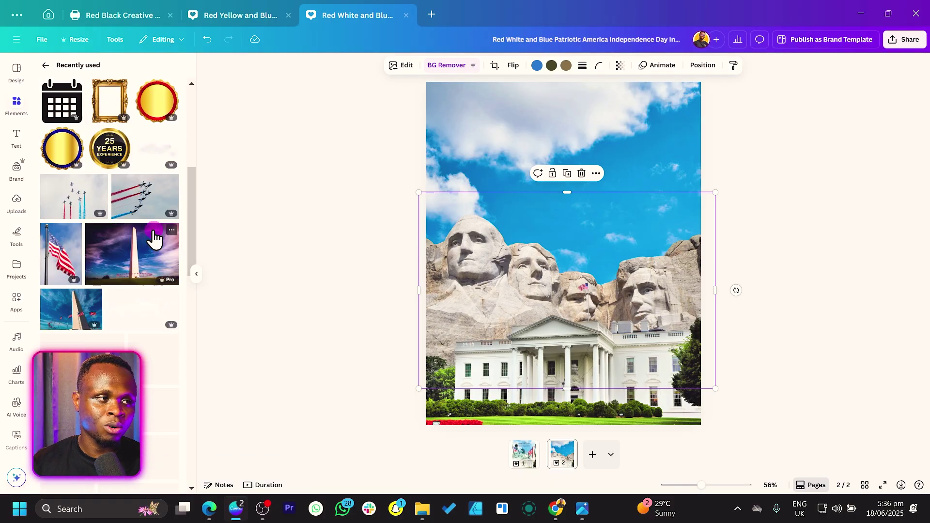
{"action": "left_click", "coordinate": [172, 229]}
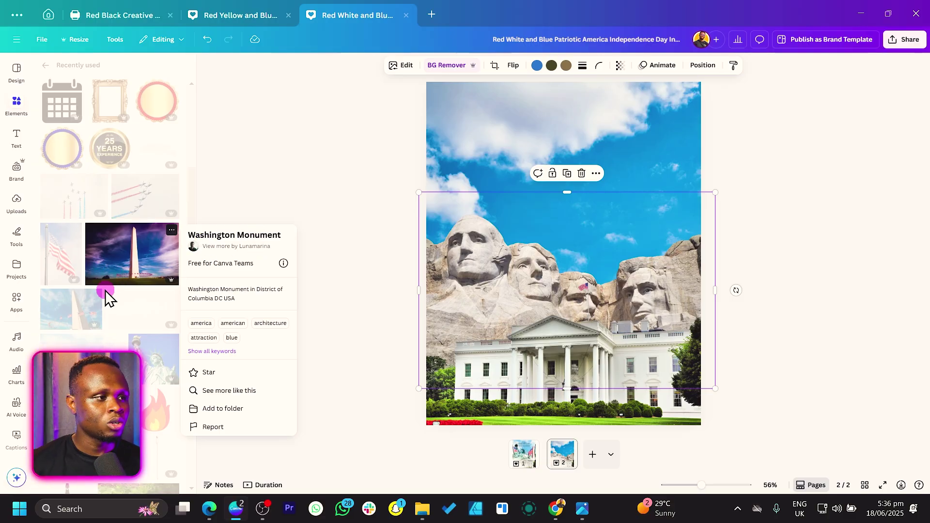
{"action": "left_click", "coordinate": [75, 307]}
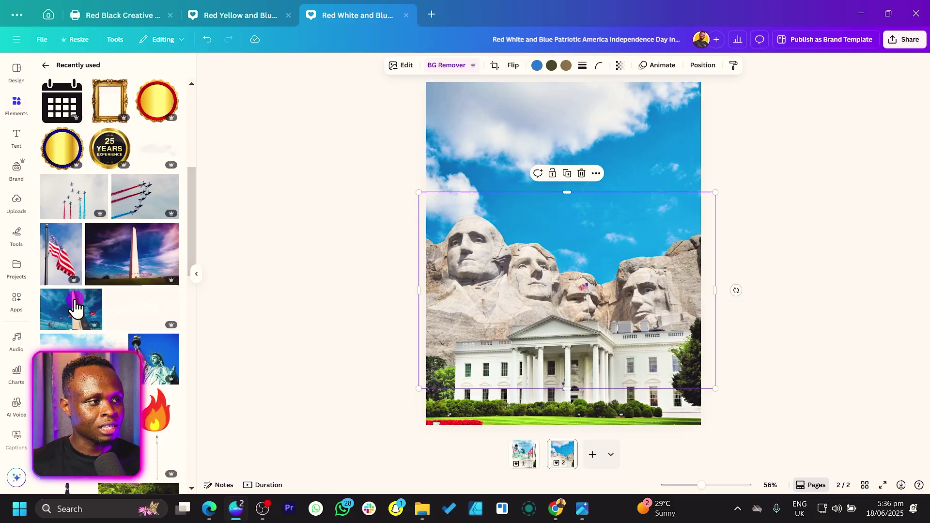
{"action": "left_click_drag", "start_coordinate": [74, 318], "coordinate": [735, 230]}
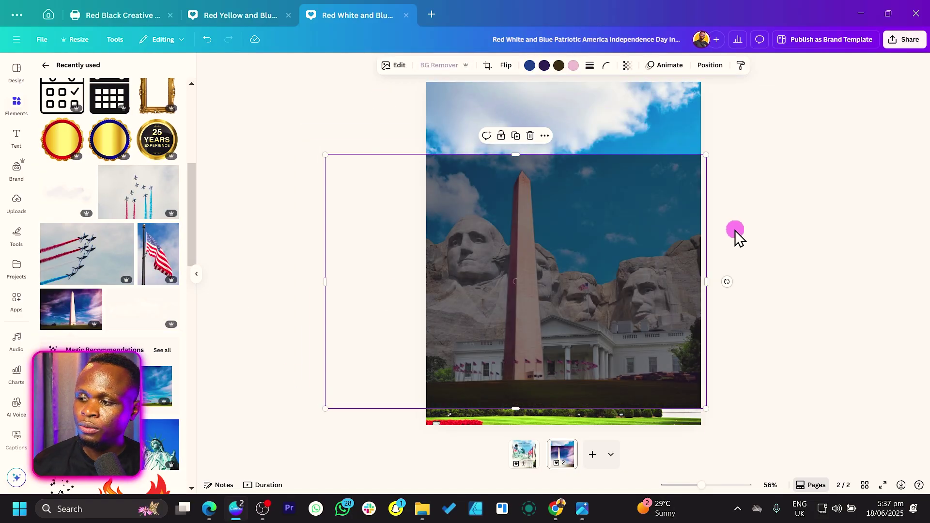
Crop the monument to the obelisk on the right and layer it behind the White House
{"action": "left_click_drag", "start_coordinate": [536, 227], "coordinate": [675, 202]}
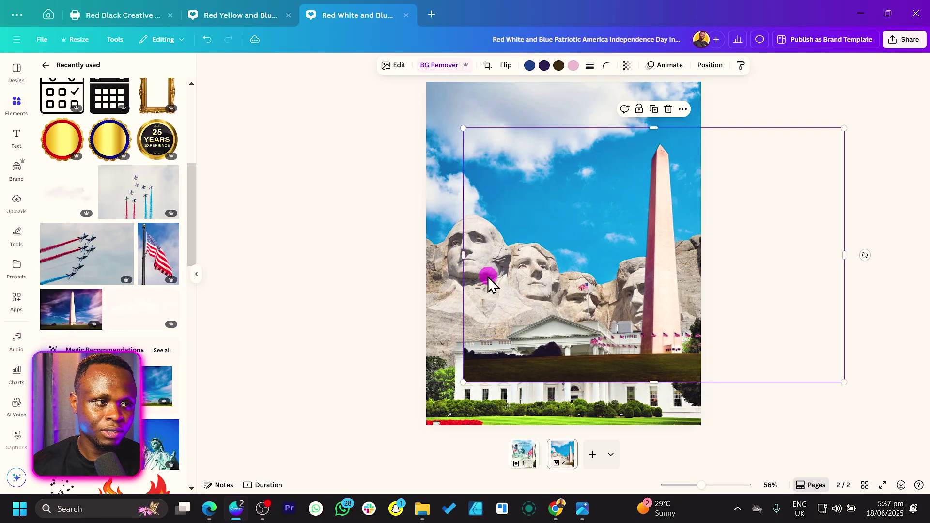
{"action": "left_click_drag", "start_coordinate": [464, 266], "coordinate": [585, 266]}
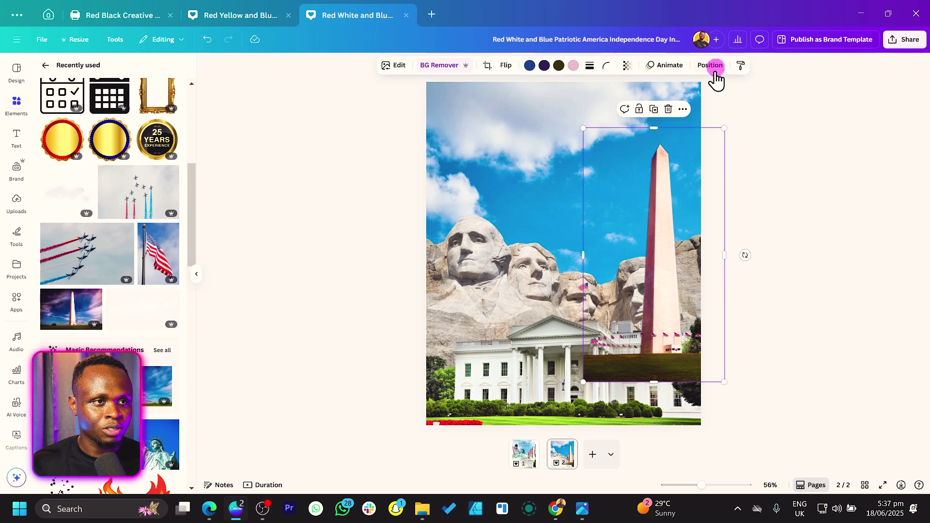
{"action": "right_click", "coordinate": [690, 209]}
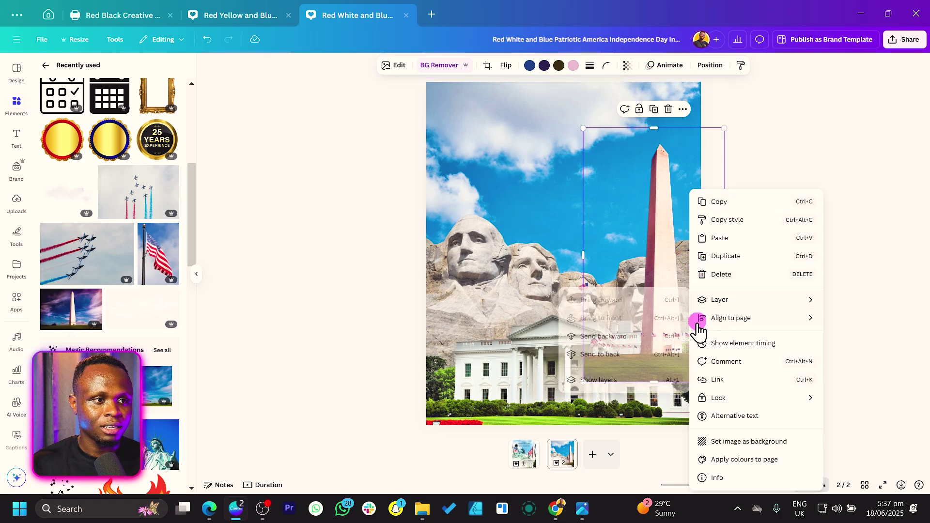
{"action": "mouse_move", "coordinate": [690, 306]}
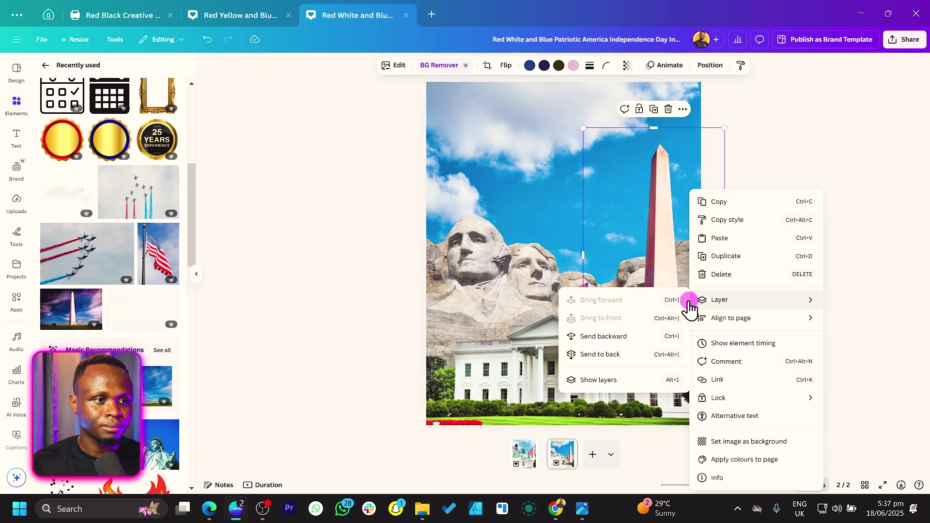
{"action": "left_click", "coordinate": [604, 386]}
{"action": "left_click_drag", "start_coordinate": [145, 143], "coordinate": [141, 172]}
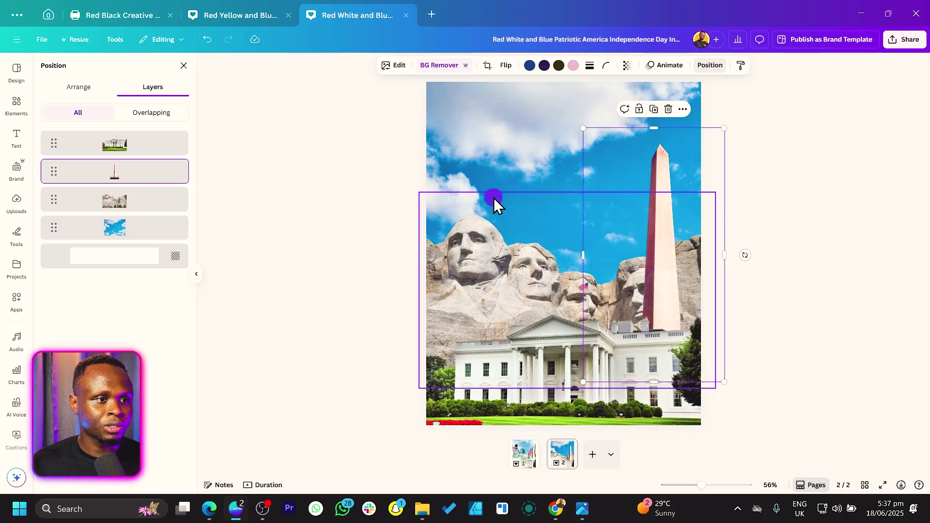
{"action": "left_click_drag", "start_coordinate": [651, 184], "coordinate": [656, 184]}
{"action": "left_click_drag", "start_coordinate": [590, 127], "coordinate": [589, 130]}
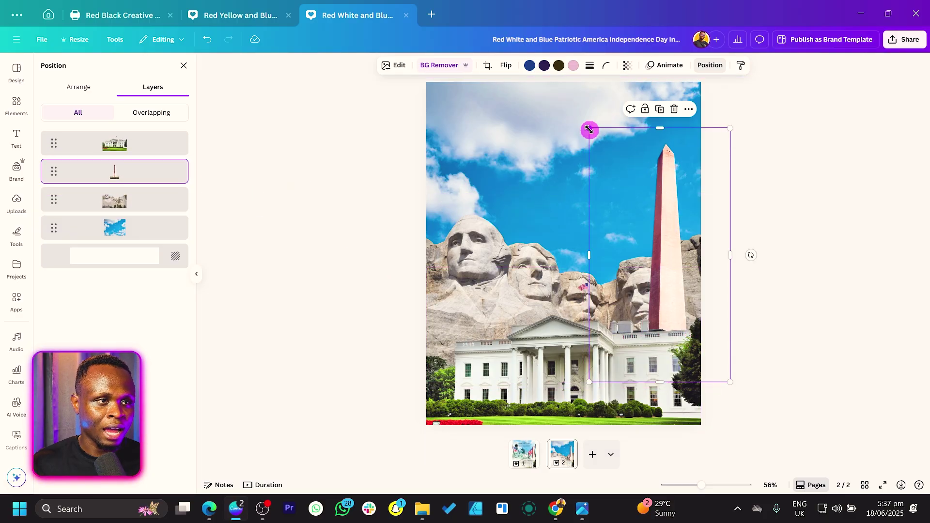
{"action": "left_click", "coordinate": [184, 66]}
Add the Statue of Liberty image, remove its background, and move it up-left
{"action": "scroll", "coordinate": [130, 98], "scroll_direction": "up", "scroll_amount": 5}
{"action": "scroll", "coordinate": [158, 284], "scroll_direction": "down", "scroll_amount": 8}
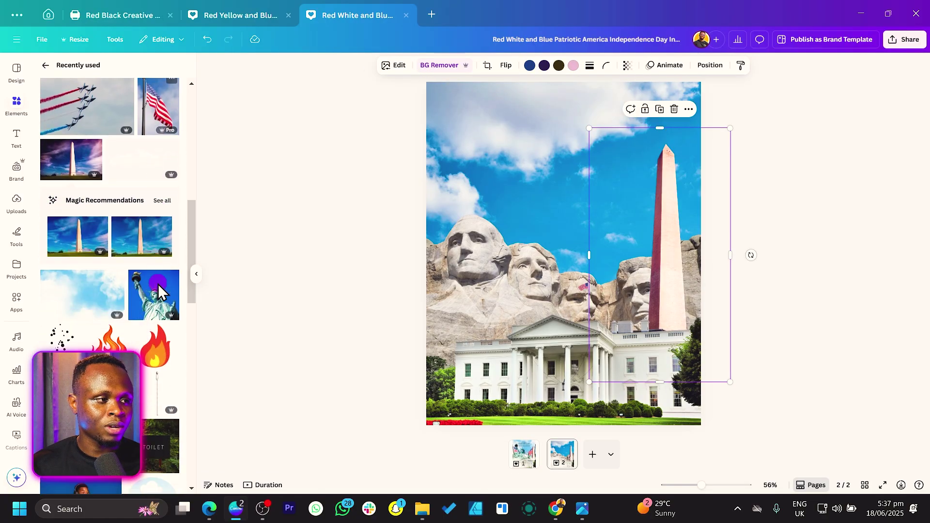
{"action": "left_click", "coordinate": [171, 245]}
{"action": "left_click", "coordinate": [156, 275]}
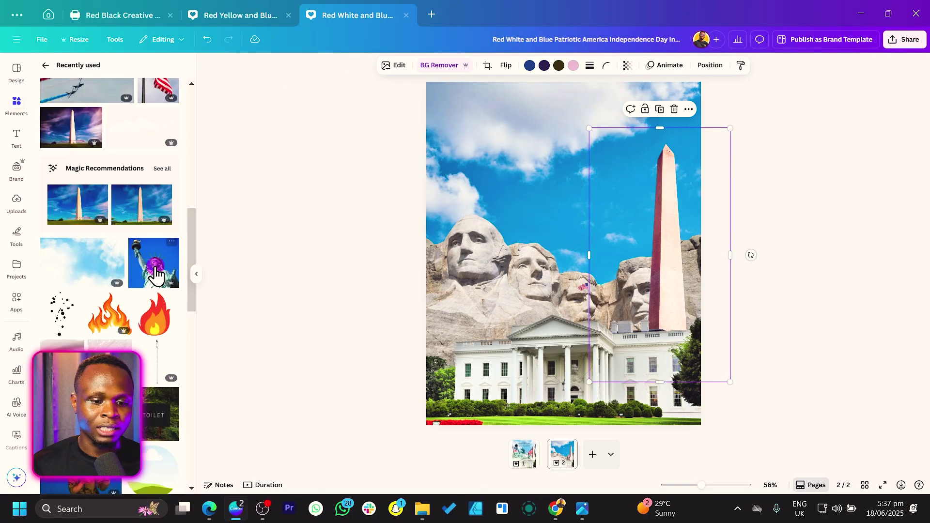
{"action": "left_click", "coordinate": [156, 275]}
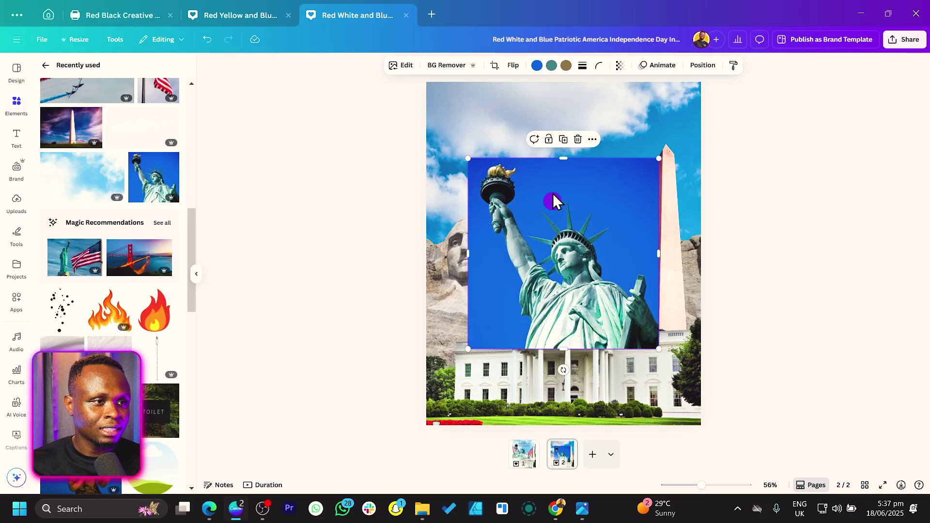
{"action": "left_click", "coordinate": [460, 68]}
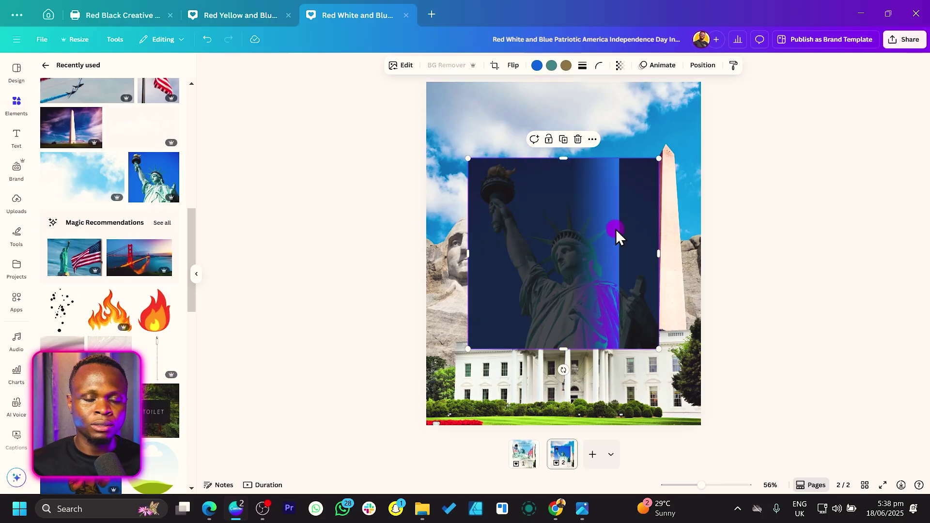
{"action": "left_click_drag", "start_coordinate": [591, 248], "coordinate": [544, 205]}
Layer the Statue of Liberty below Mount Rushmore and shift it up and right
{"action": "right_click", "coordinate": [544, 204]}
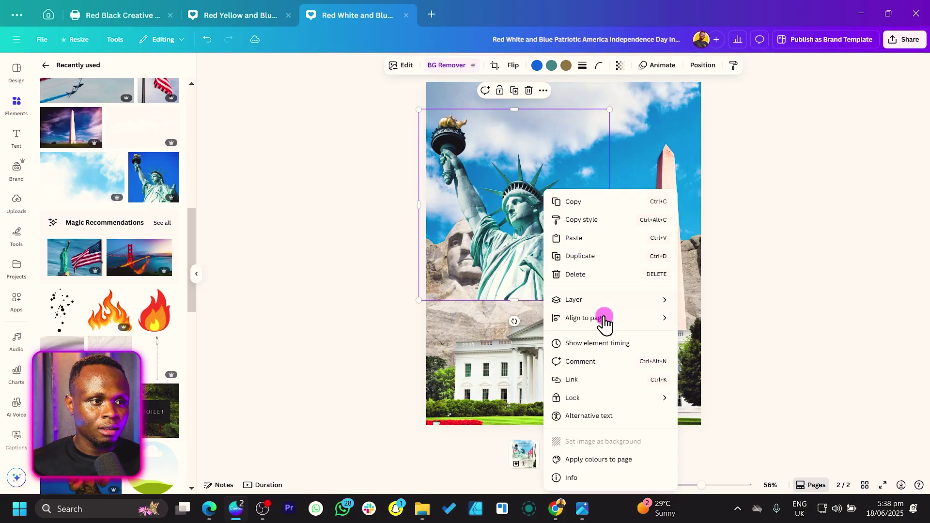
{"action": "mouse_move", "coordinate": [610, 301]}
{"action": "left_click", "coordinate": [710, 380]}
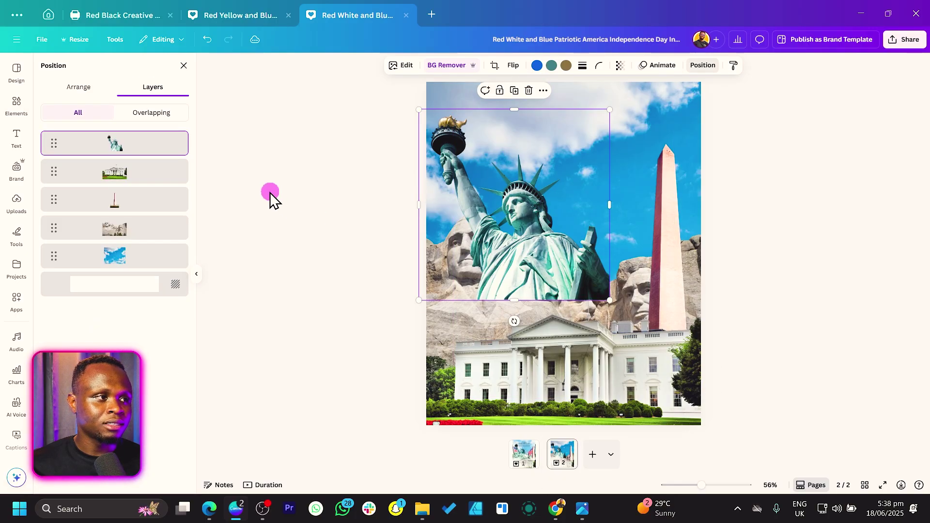
{"action": "left_click_drag", "start_coordinate": [159, 151], "coordinate": [162, 253]}
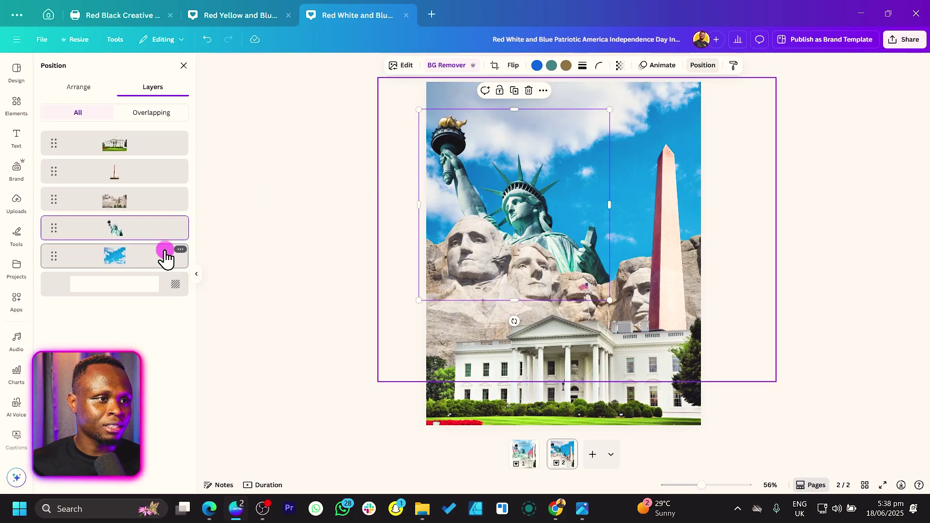
{"action": "left_click_drag", "start_coordinate": [505, 178], "coordinate": [532, 179]}
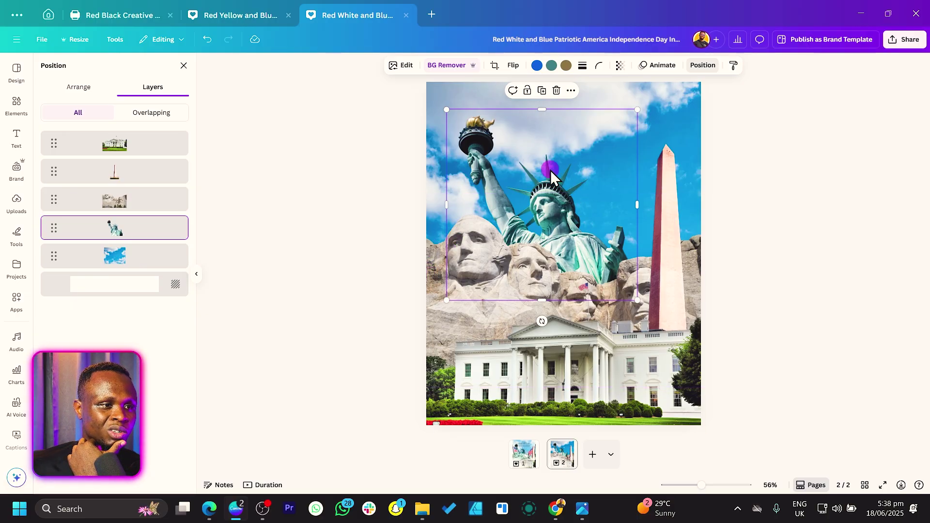
Cool Mount Rushmore's colours in Adjust: temperature -72, tint -47
{"action": "left_click", "coordinate": [430, 253]}
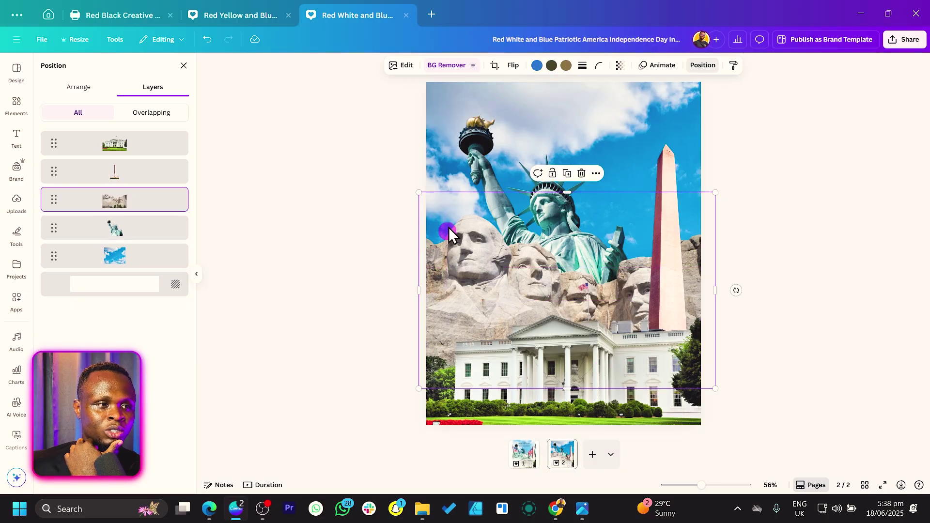
{"action": "left_click", "coordinate": [406, 69]}
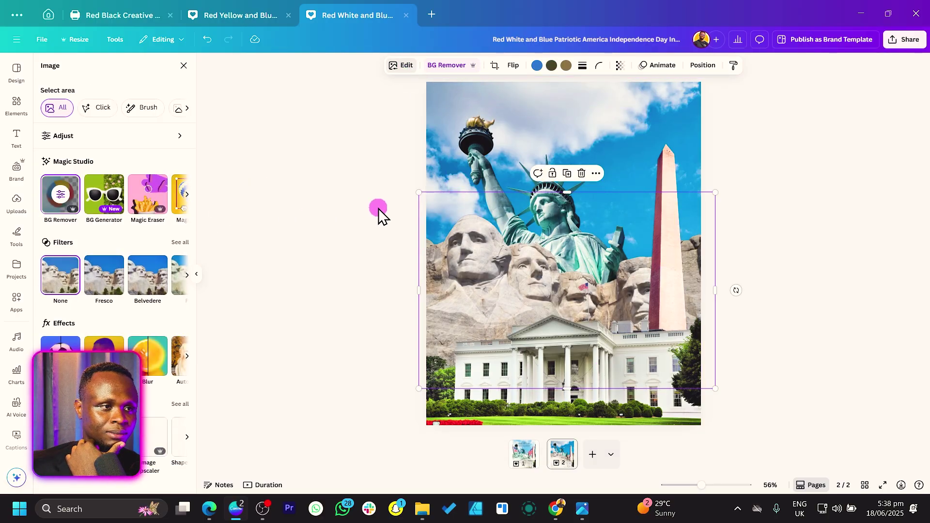
{"action": "left_click", "coordinate": [405, 69]}
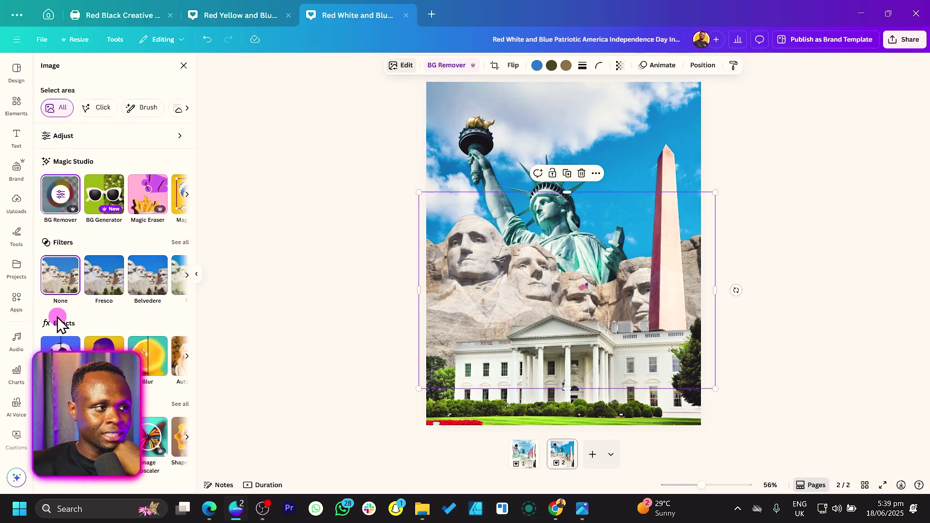
{"action": "left_click", "coordinate": [95, 140]}
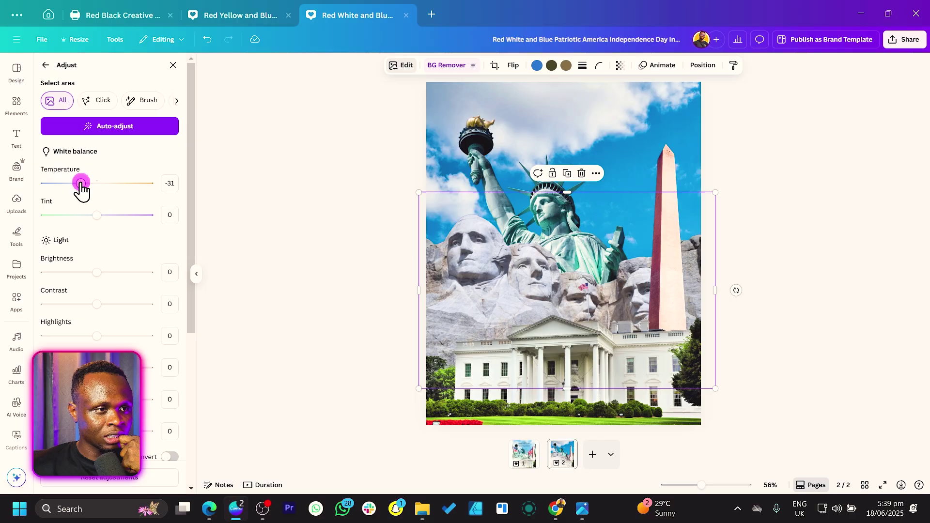
{"action": "mouse_move", "coordinate": [75, 184]}
{"action": "left_mouse_down"}
{"action": "mouse_move", "coordinate": [48, 183]}
{"action": "mouse_move", "coordinate": [86, 184]}
{"action": "left_mouse_up"}
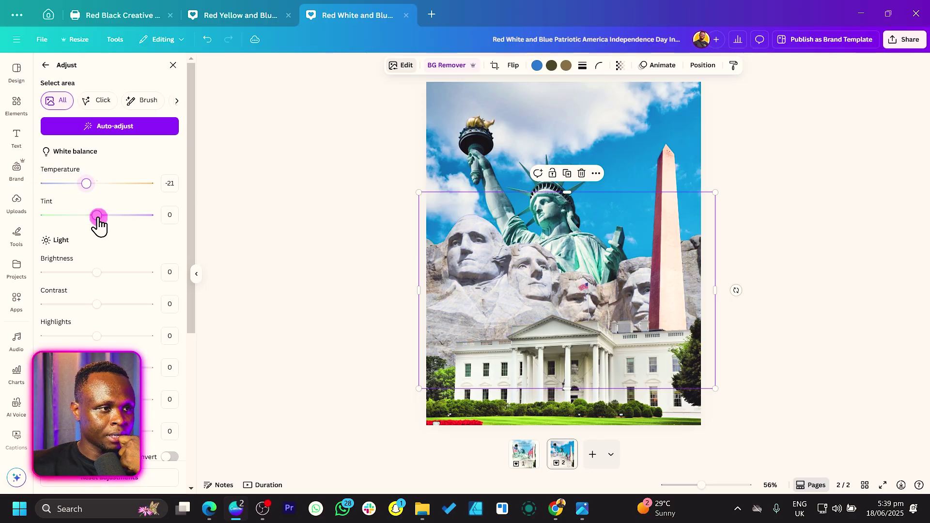
{"action": "left_click_drag", "start_coordinate": [81, 217], "coordinate": [88, 215]}
{"action": "left_click_drag", "start_coordinate": [79, 184], "coordinate": [59, 183]}
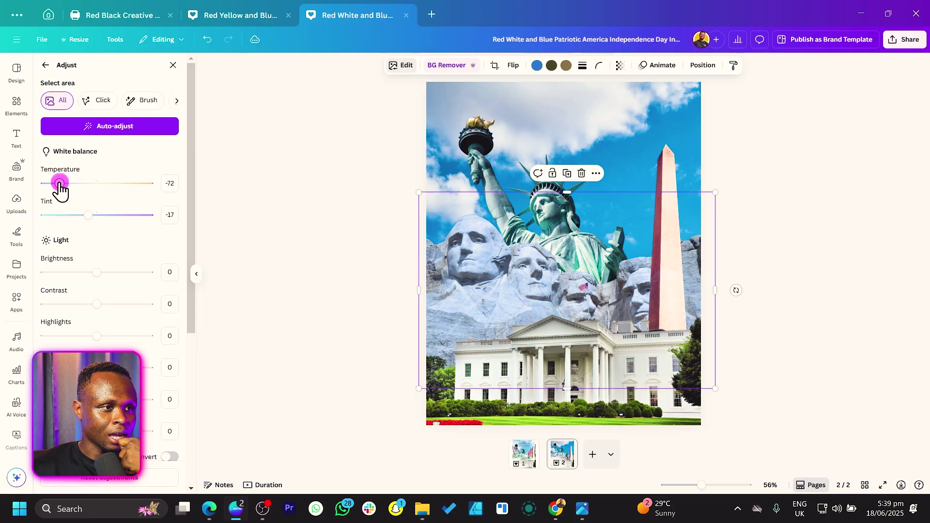
{"action": "mouse_move", "coordinate": [93, 218]}
{"action": "left_mouse_down"}
{"action": "mouse_move", "coordinate": [153, 214]}
{"action": "mouse_move", "coordinate": [76, 221]}
{"action": "left_mouse_up"}
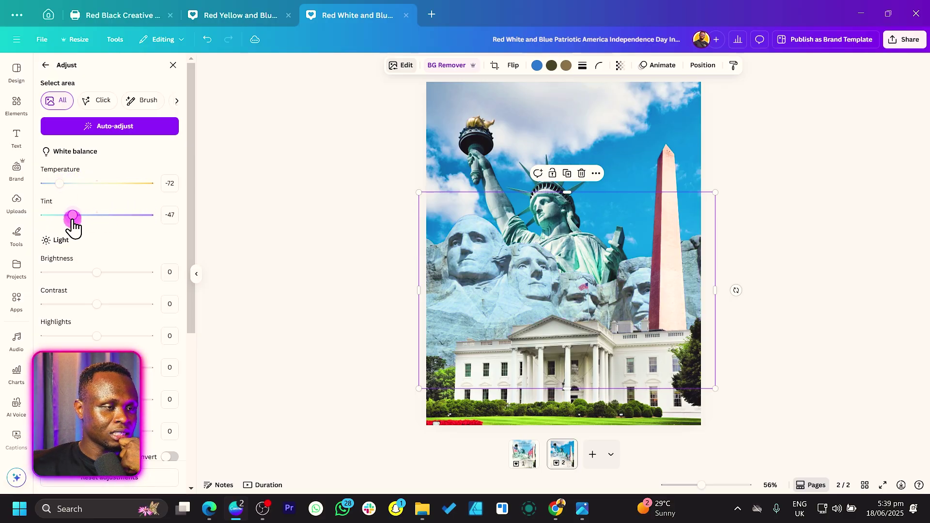
{"action": "left_click", "coordinate": [522, 369]}
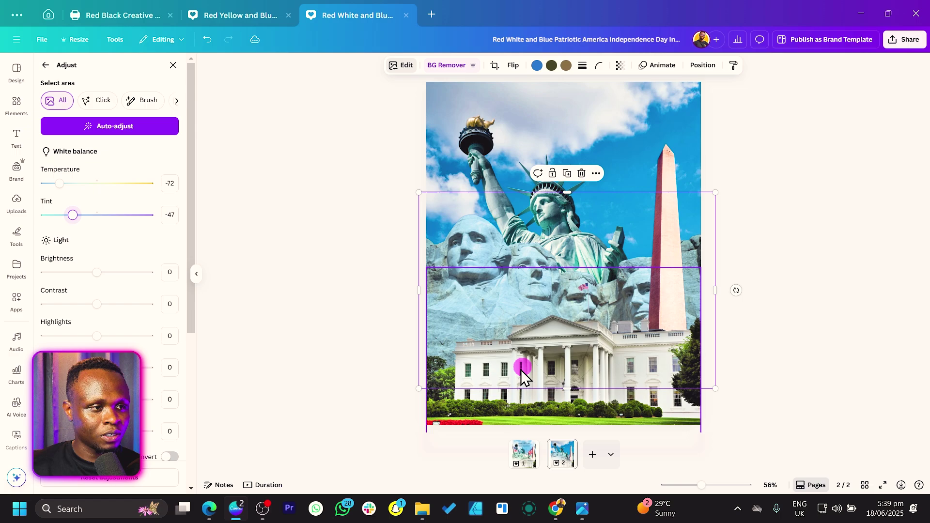
{"action": "left_click", "coordinate": [442, 225]}
{"action": "right_click", "coordinate": [474, 231]}
Copy Mount Rushmore's style onto the White House, the obelisk and the Statue of Liberty
{"action": "left_click", "coordinate": [532, 223]}
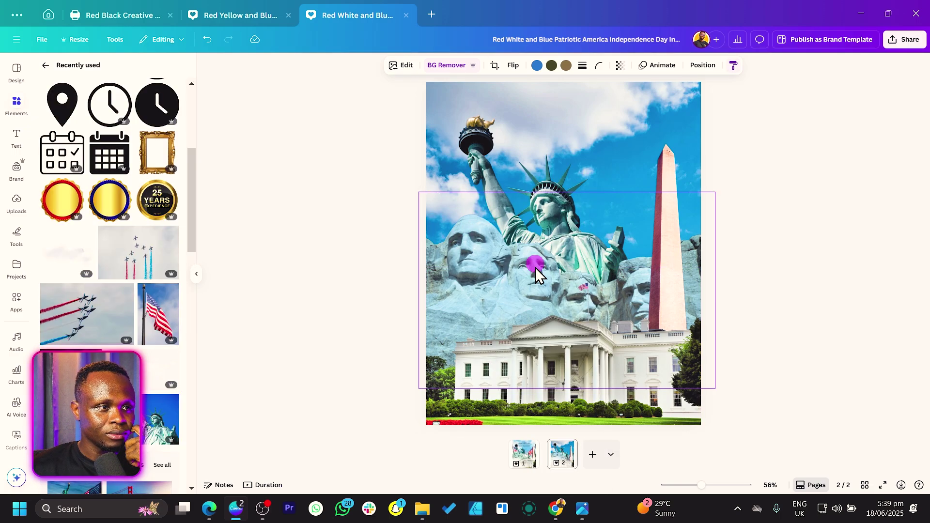
{"action": "left_click", "coordinate": [561, 404]}
{"action": "left_click", "coordinate": [430, 376]}
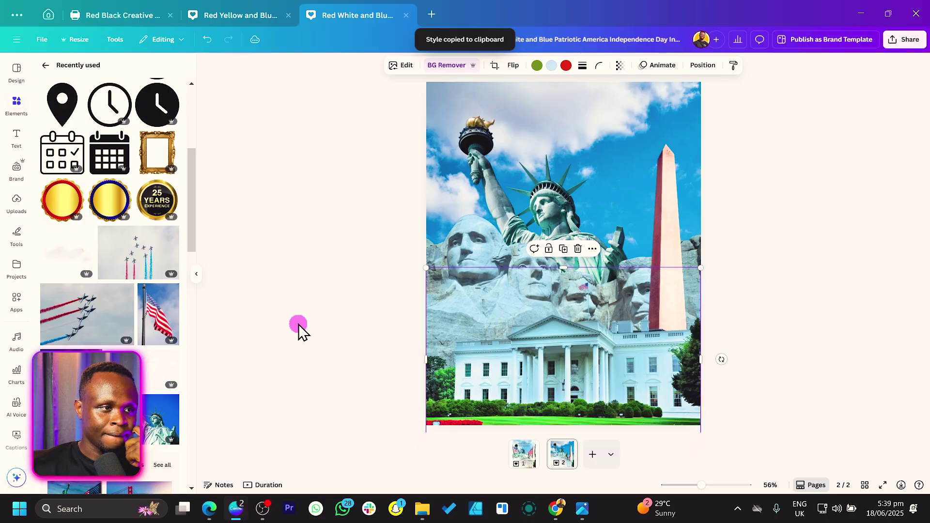
{"action": "right_click", "coordinate": [564, 356]}
{"action": "left_click", "coordinate": [623, 224]}
{"action": "left_click", "coordinate": [661, 177]}
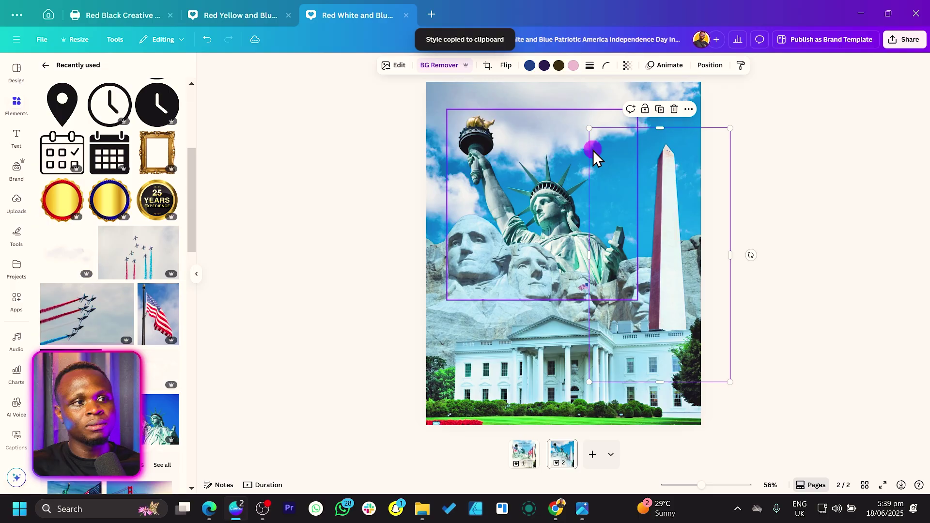
{"action": "right_click", "coordinate": [684, 180]}
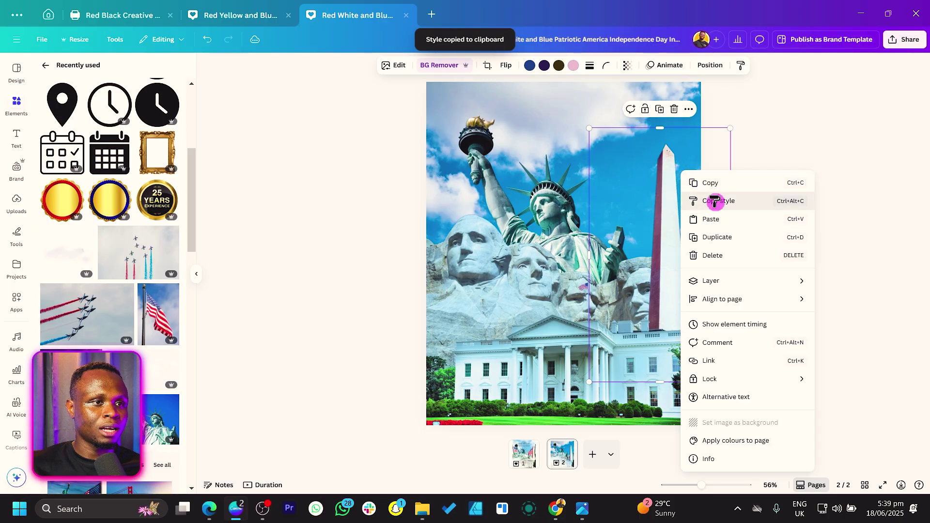
{"action": "left_click", "coordinate": [716, 201]}
{"action": "left_click", "coordinate": [507, 173]}
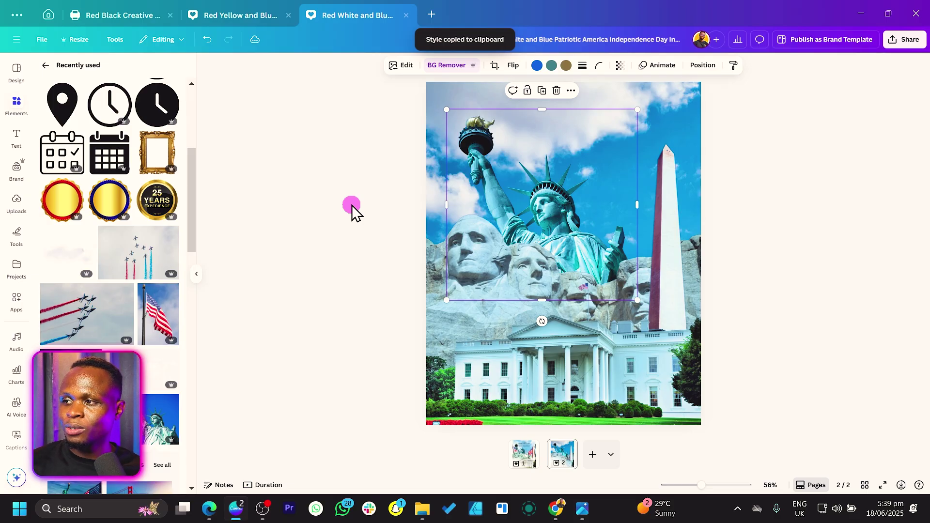
{"action": "left_click", "coordinate": [338, 281]}
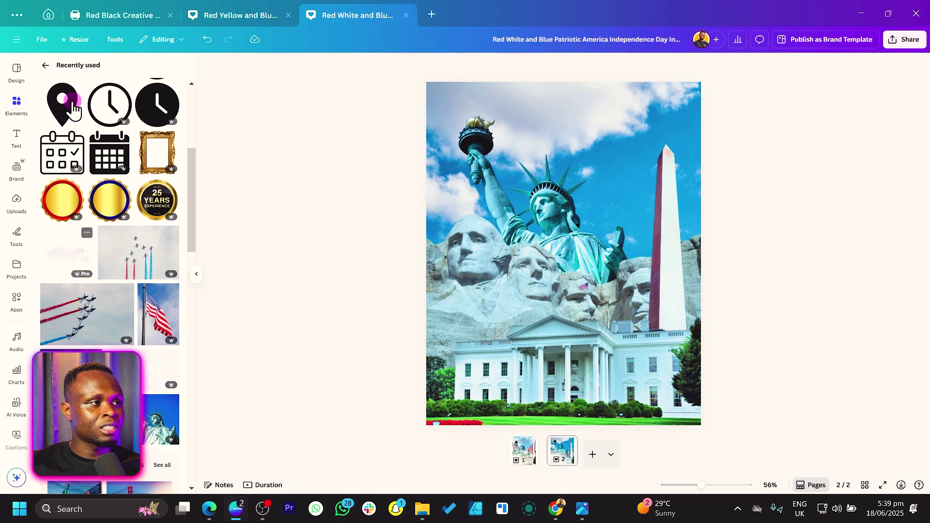
Search elements for 'clouds' and place a cloud photo behind and over the White House roof
{"action": "left_click", "coordinate": [50, 66]}
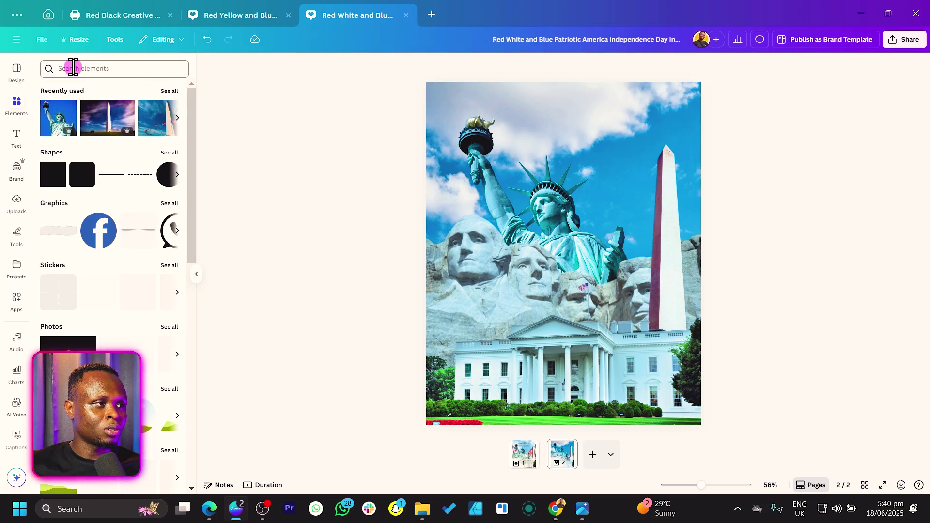
{"action": "left_click", "coordinate": [71, 67]}
{"action": "type", "text": "clouds"}
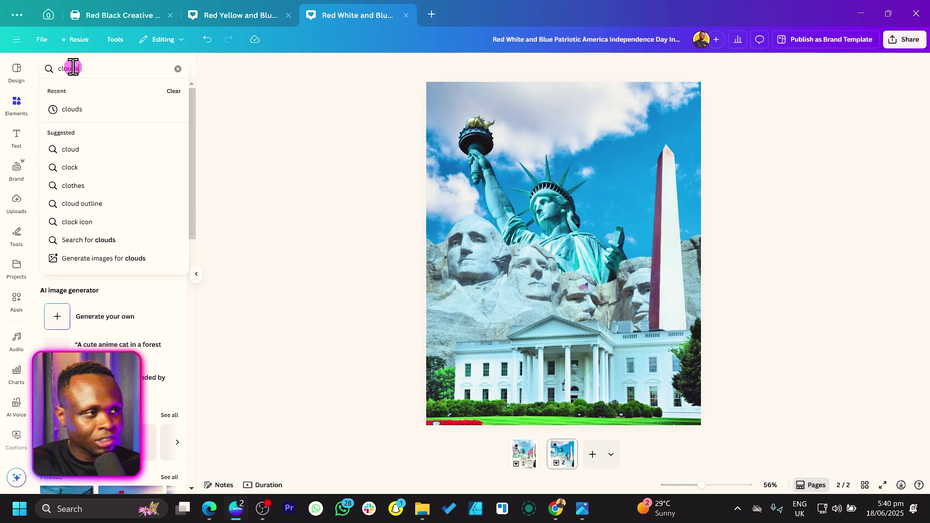
{"action": "key", "text": "Return"}
{"action": "left_click", "coordinate": [131, 216]}
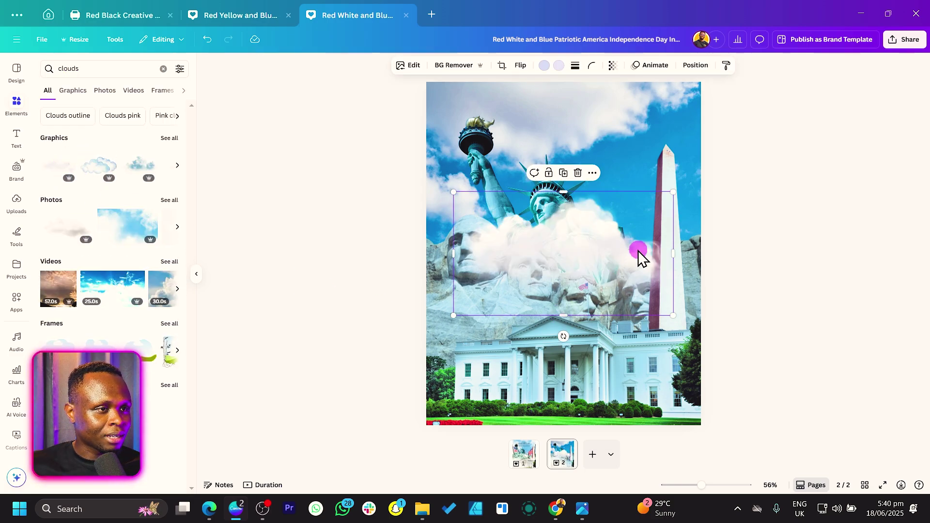
{"action": "left_click_drag", "start_coordinate": [613, 242], "coordinate": [469, 359]}
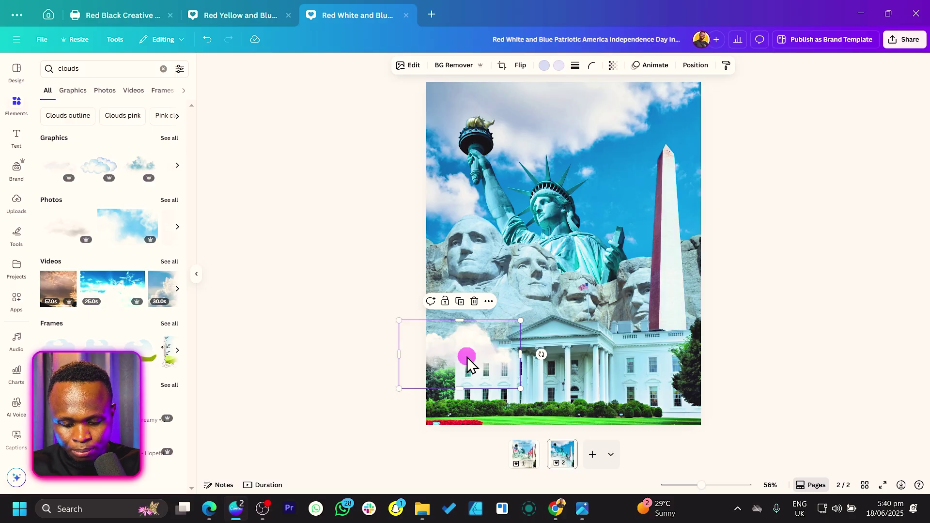
{"action": "key", "text": "ctrl+["}
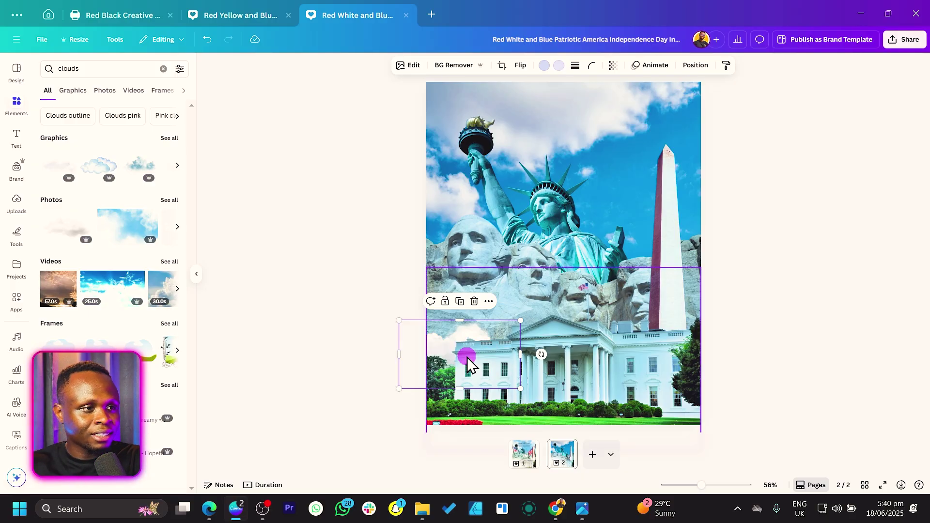
{"action": "left_click_drag", "start_coordinate": [451, 345], "coordinate": [684, 329]}
Select the three cloud photos together and group them with Ctrl+G
{"action": "left_click", "coordinate": [591, 312], "text": "shift"}
{"action": "left_click", "coordinate": [513, 324], "text": "shift"}
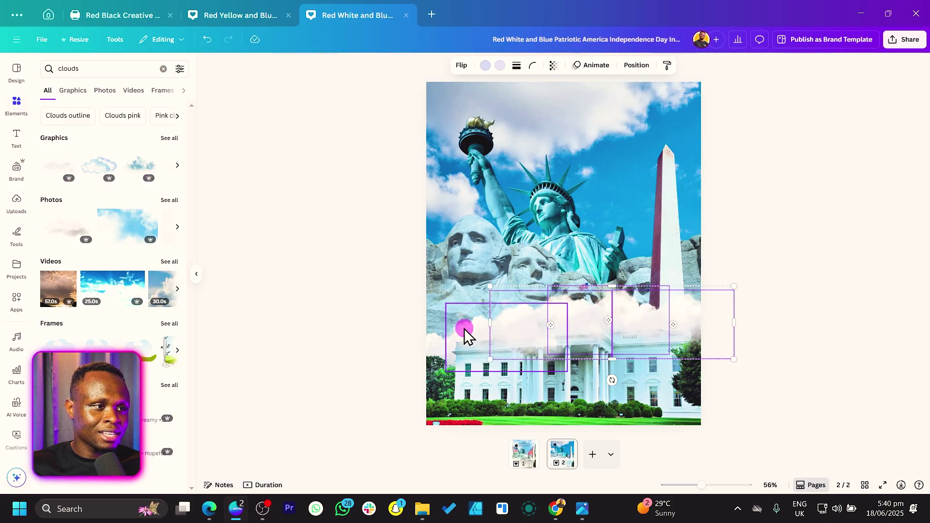
{"action": "left_click", "coordinate": [473, 329], "text": "shift"}
{"action": "key", "text": "ctrl+g"}
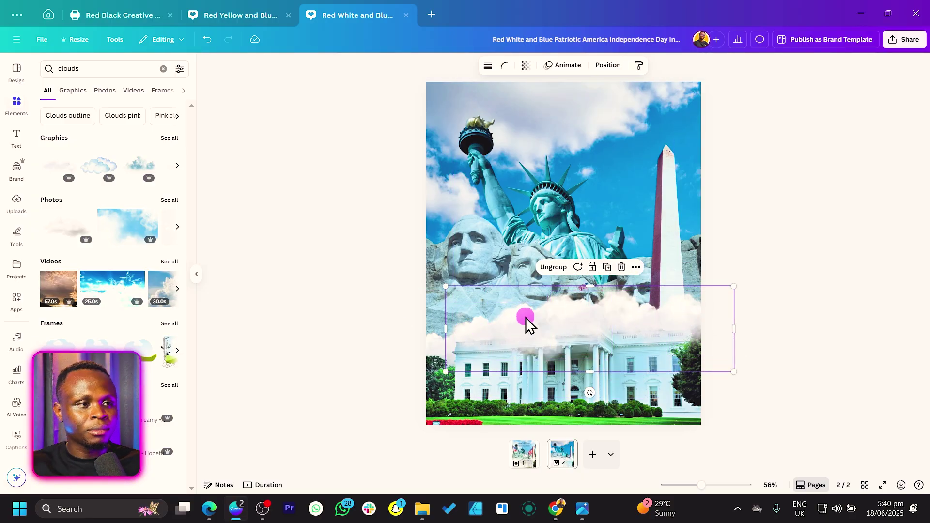
Move the cloud group below the White House in the Layers list and nudge it lower
{"action": "right_click", "coordinate": [574, 321]}
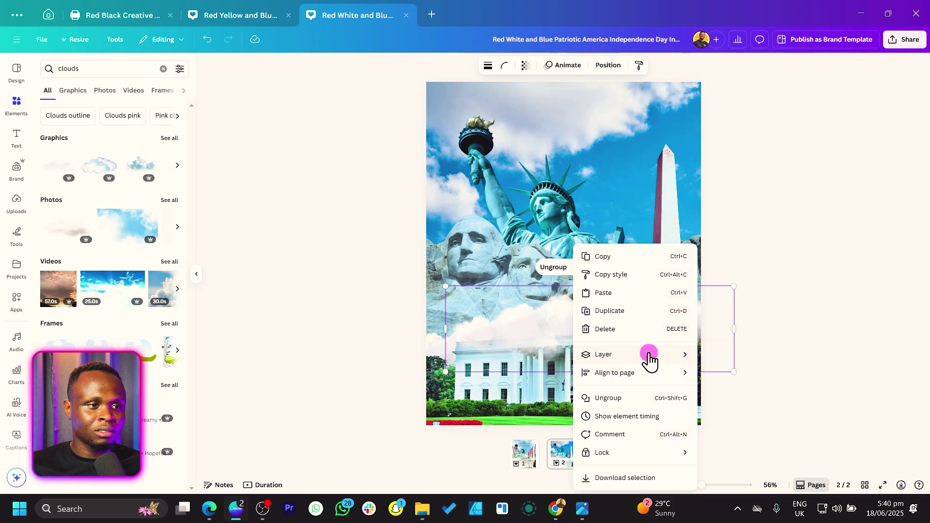
{"action": "mouse_move", "coordinate": [649, 358]}
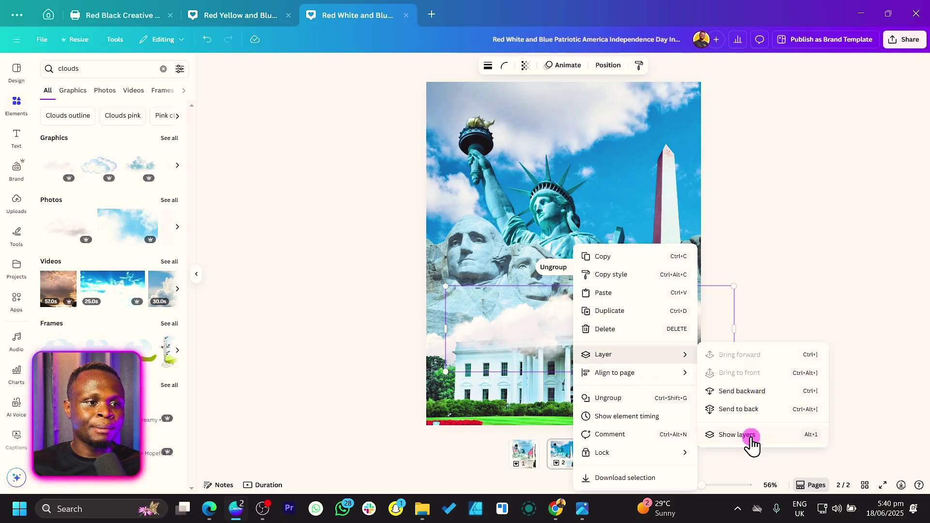
{"action": "left_click", "coordinate": [751, 437]}
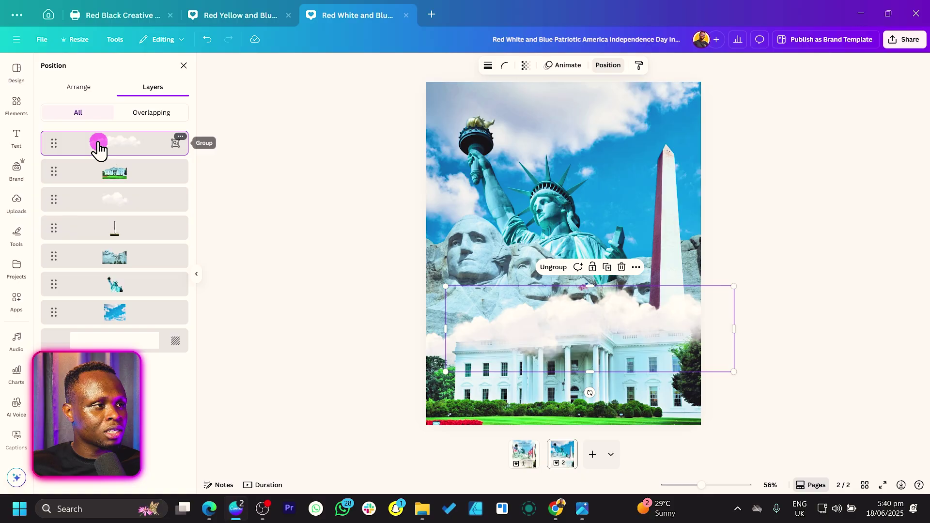
{"action": "left_click_drag", "start_coordinate": [98, 141], "coordinate": [109, 172]}
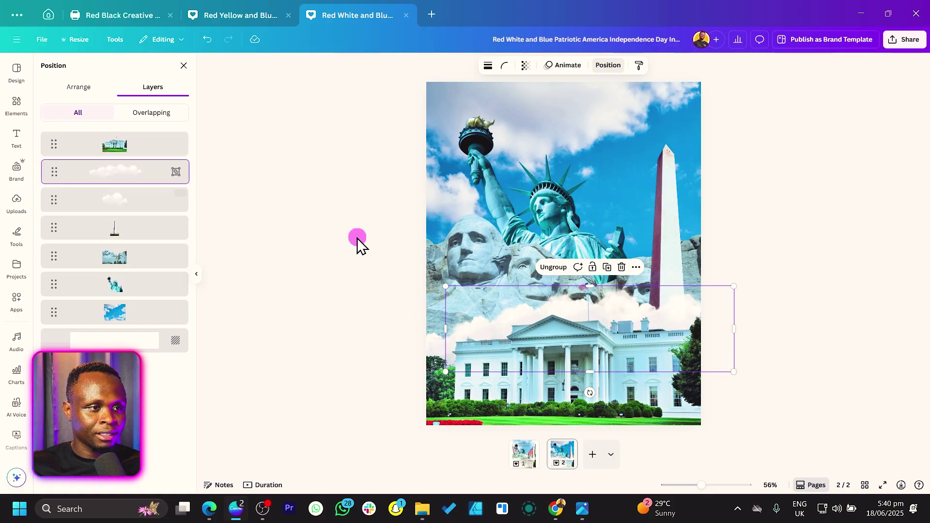
{"action": "left_click_drag", "start_coordinate": [533, 317], "coordinate": [484, 252]}
Duplicate the cloud group, tilt and enlarge it behind Mount Rushmore, then ungroup it
{"action": "key", "text": "ctrl+d"}
{"action": "left_click_drag", "start_coordinate": [550, 312], "coordinate": [532, 315]}
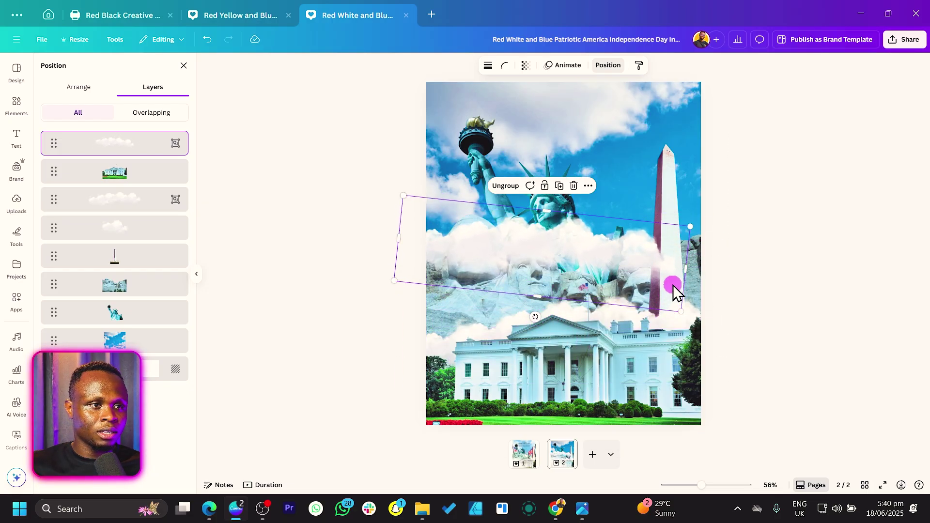
{"action": "left_click_drag", "start_coordinate": [677, 308], "coordinate": [638, 278]}
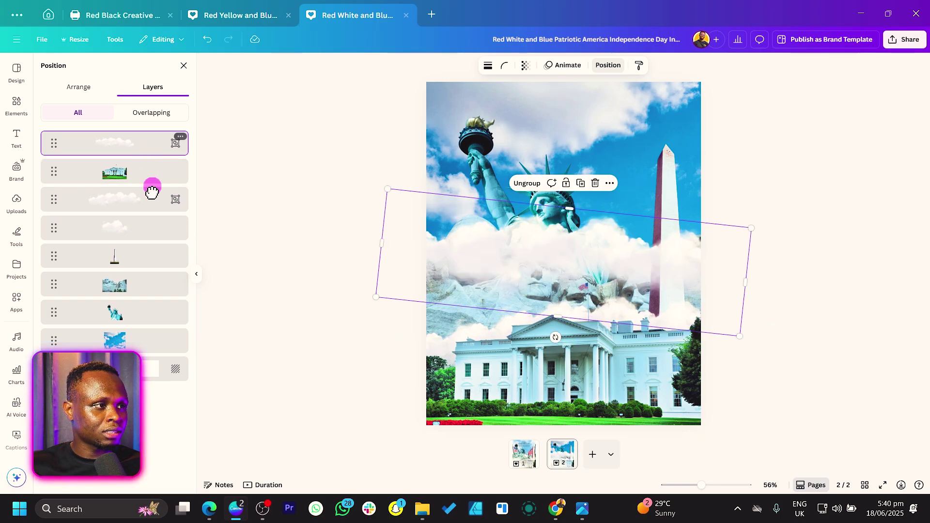
{"action": "left_click_drag", "start_coordinate": [152, 145], "coordinate": [217, 301]}
{"action": "left_click_drag", "start_coordinate": [589, 232], "coordinate": [644, 251]}
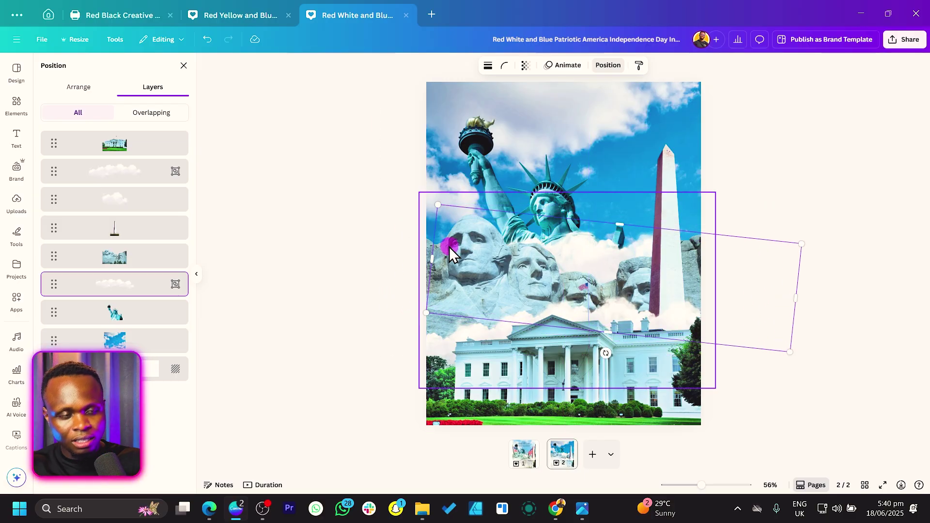
{"action": "key", "text": "ctrl+shift+g"}
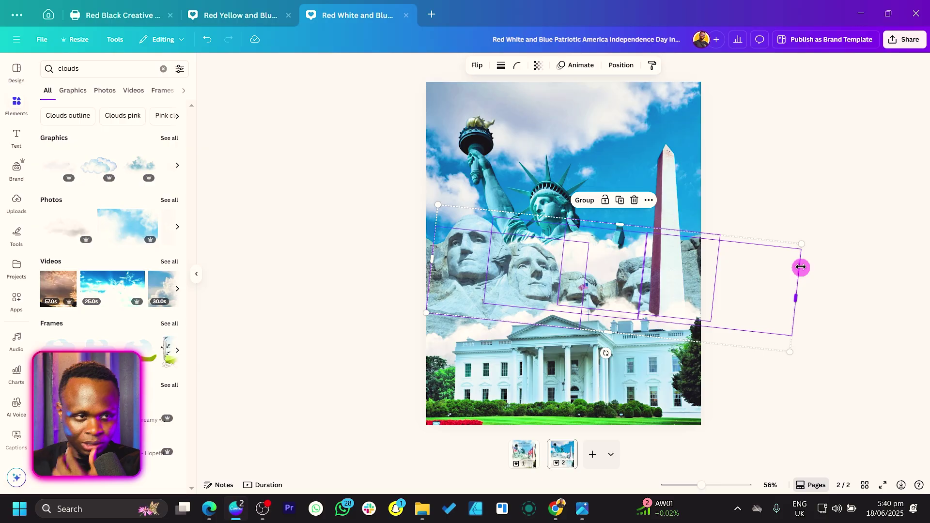
{"action": "left_click", "coordinate": [800, 222]}
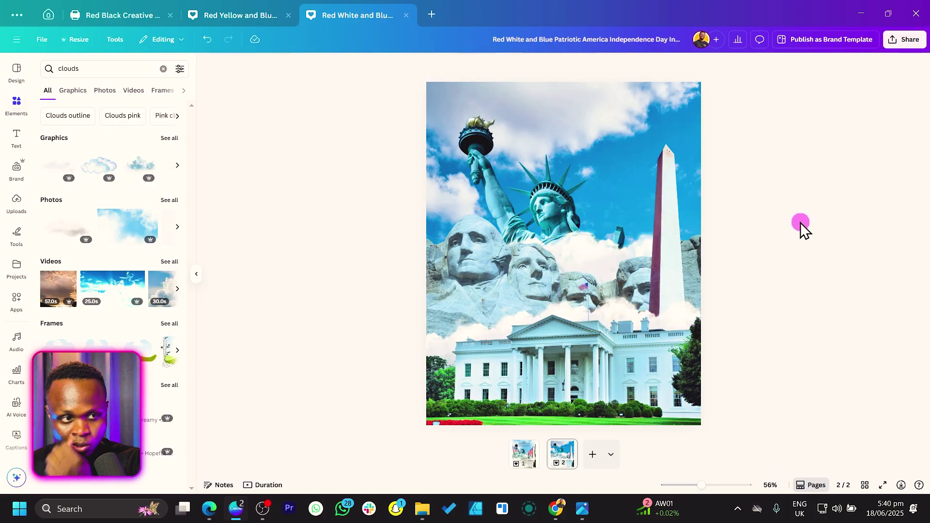
Delete two of the extra cloud layers from the Layers list
{"action": "right_click", "coordinate": [574, 243]}
{"action": "mouse_move", "coordinate": [631, 300]}
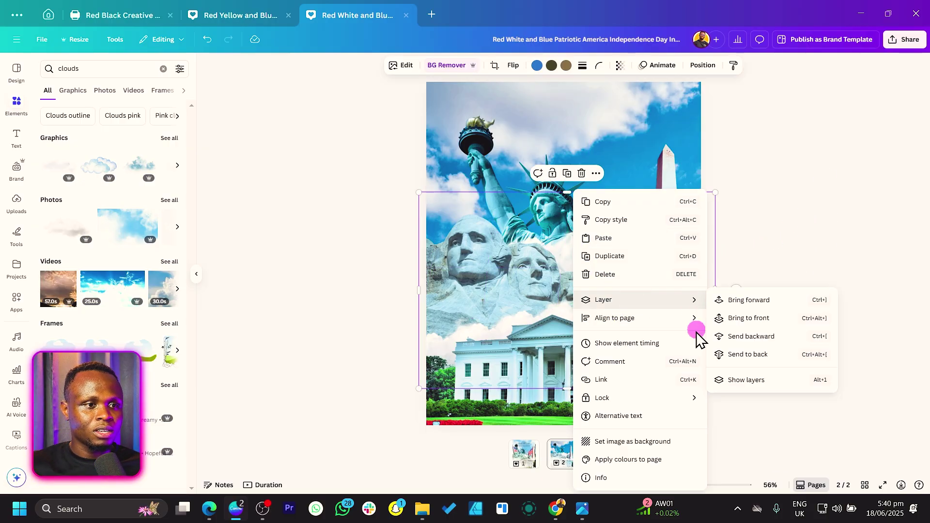
{"action": "left_click", "coordinate": [730, 381]}
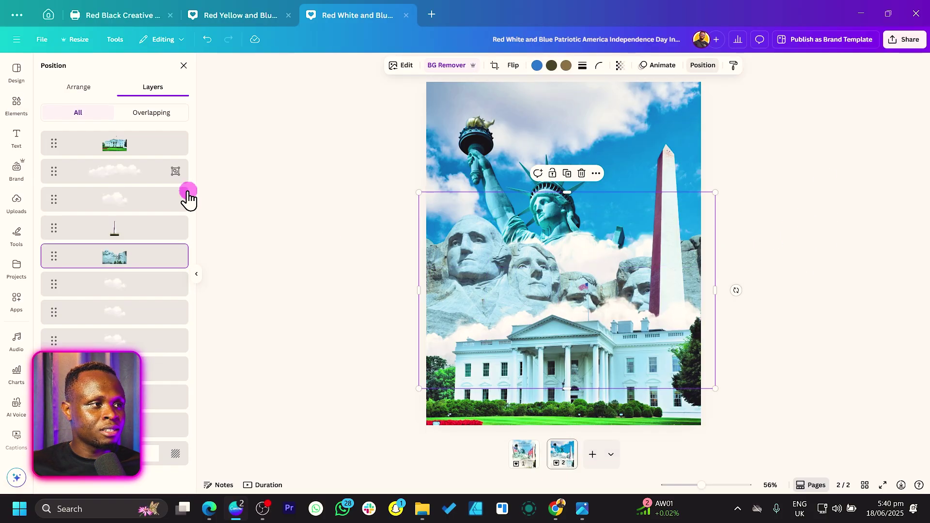
{"action": "left_click", "coordinate": [139, 342]}
{"action": "left_click", "coordinate": [128, 315]}
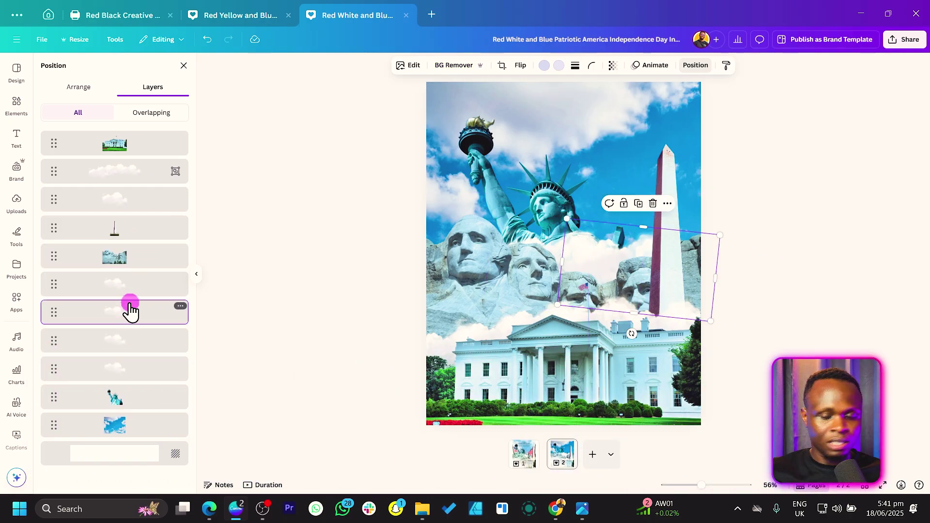
{"action": "left_click", "coordinate": [137, 293]}
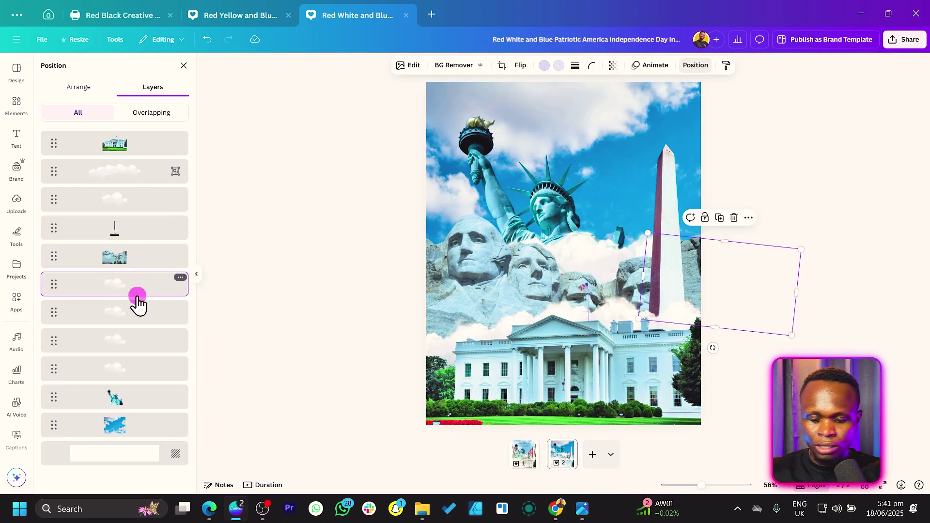
{"action": "key", "text": "Delete"}
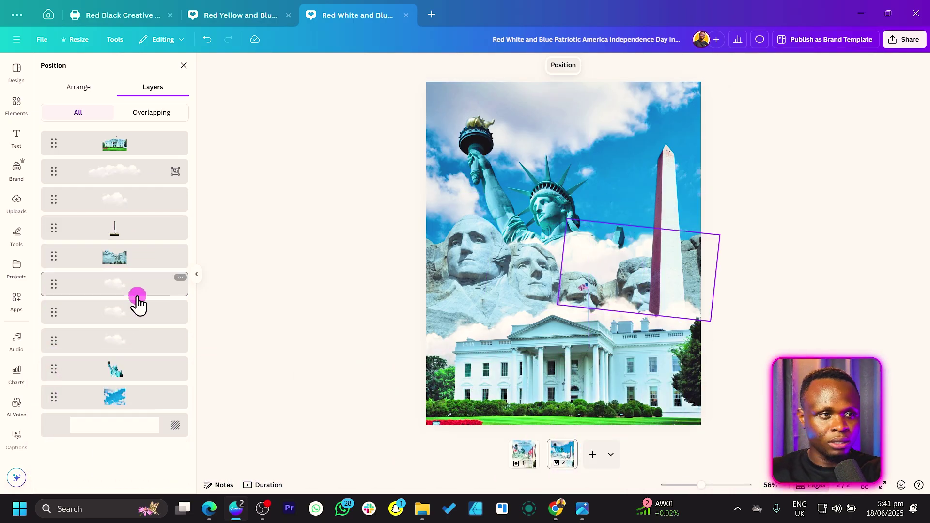
{"action": "left_click", "coordinate": [105, 343]}
{"action": "key", "text": "Delete"}
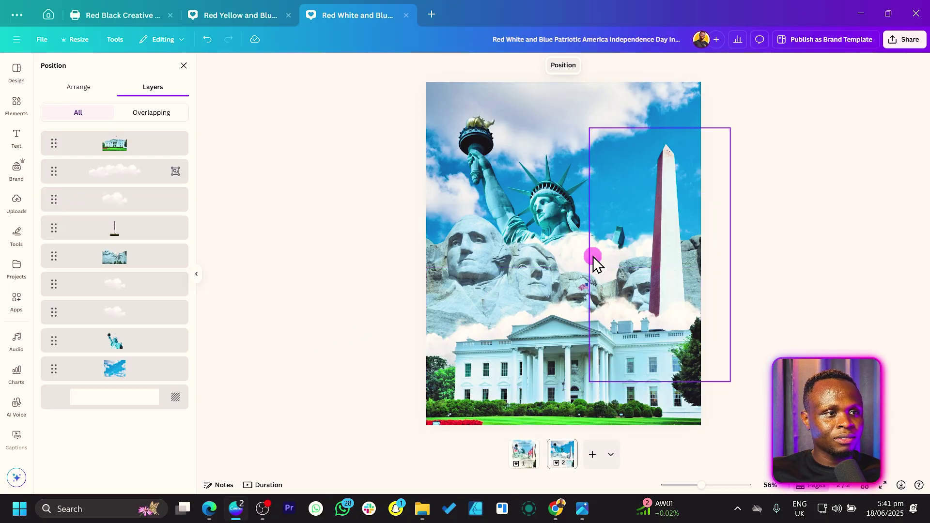
Flip the Mount Rushmore cloud and the right cloud vertically, then close the Layers list
{"action": "left_click", "coordinate": [568, 251]}
{"action": "left_click", "coordinate": [521, 65]}
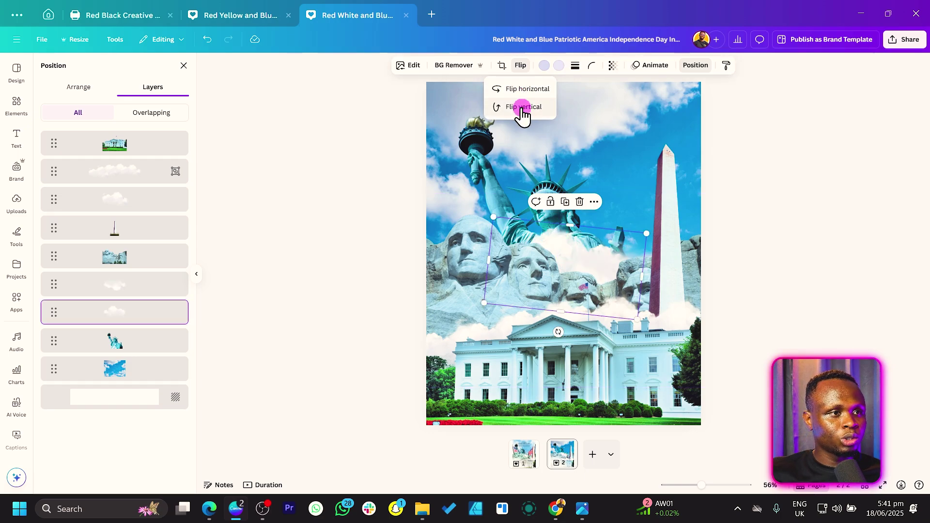
{"action": "left_click", "coordinate": [523, 108]}
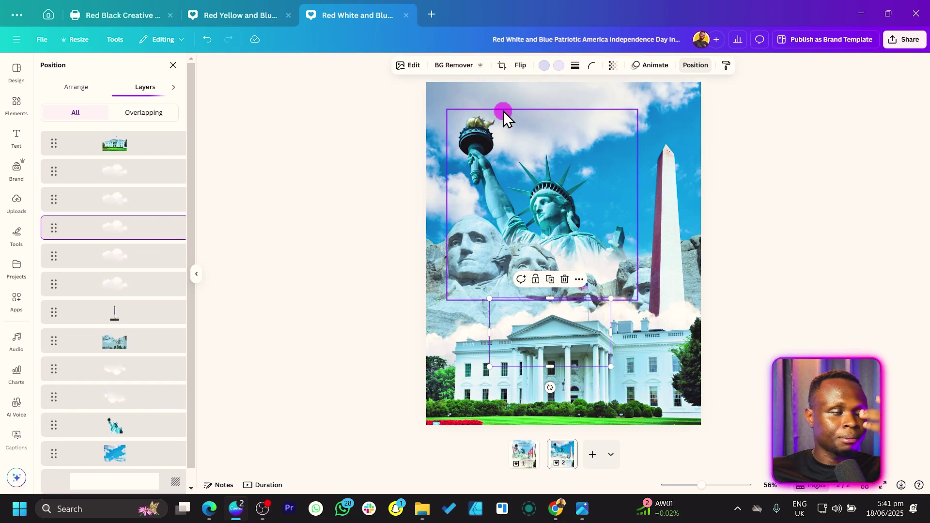
{"action": "left_click", "coordinate": [517, 68]}
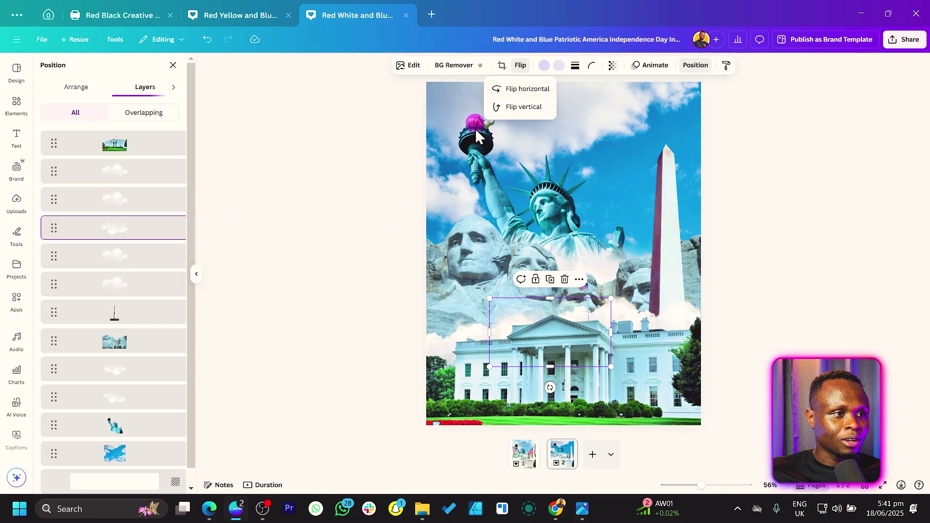
{"action": "left_click", "coordinate": [141, 172]}
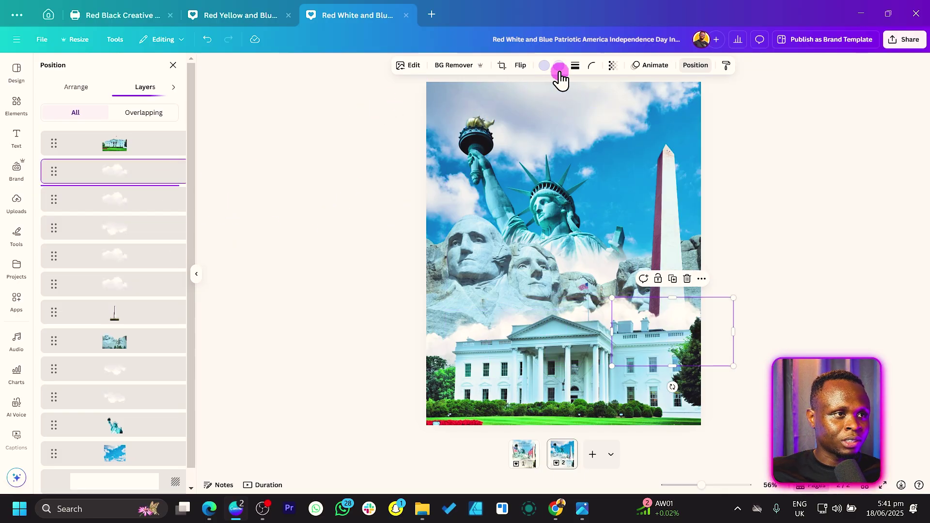
{"action": "left_click", "coordinate": [522, 68]}
{"action": "left_click", "coordinate": [524, 107]}
{"action": "left_click", "coordinate": [524, 108]}
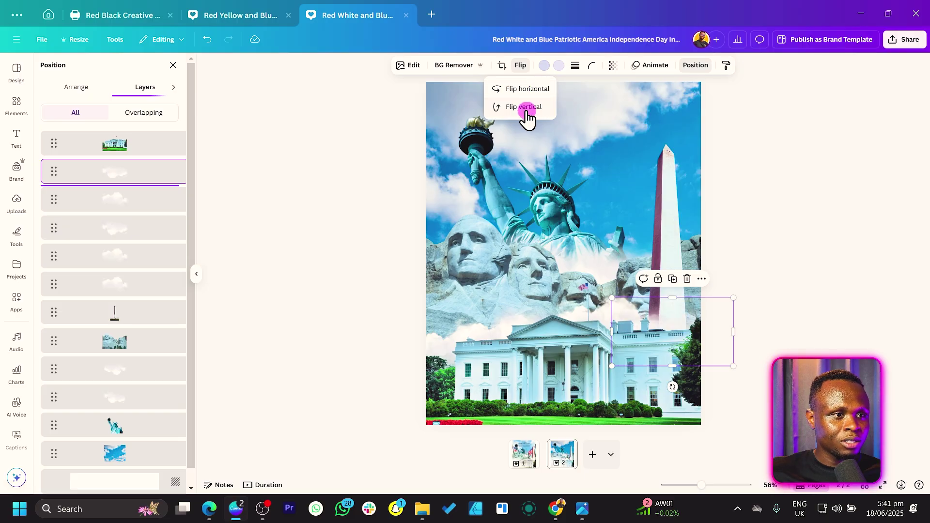
{"action": "key", "text": "Escape"}
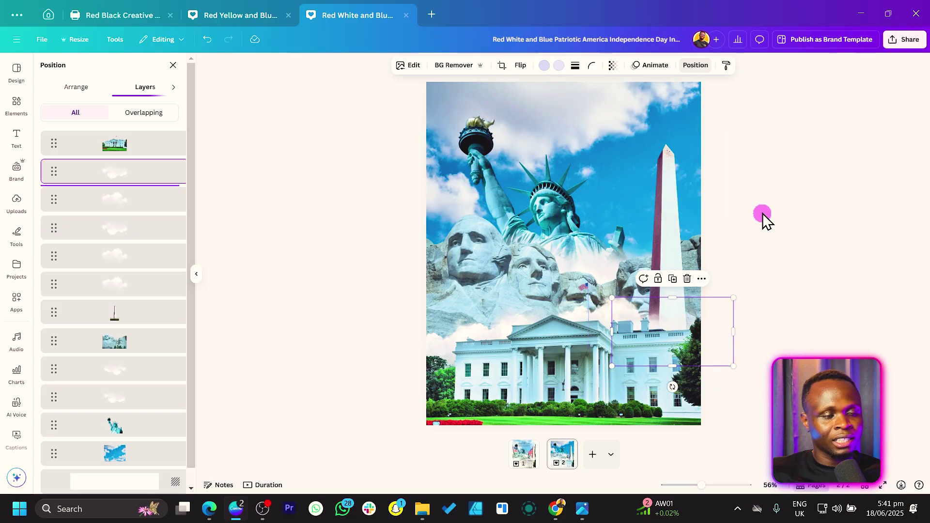
{"action": "key", "text": "Escape"}
{"action": "left_click", "coordinate": [792, 188]}
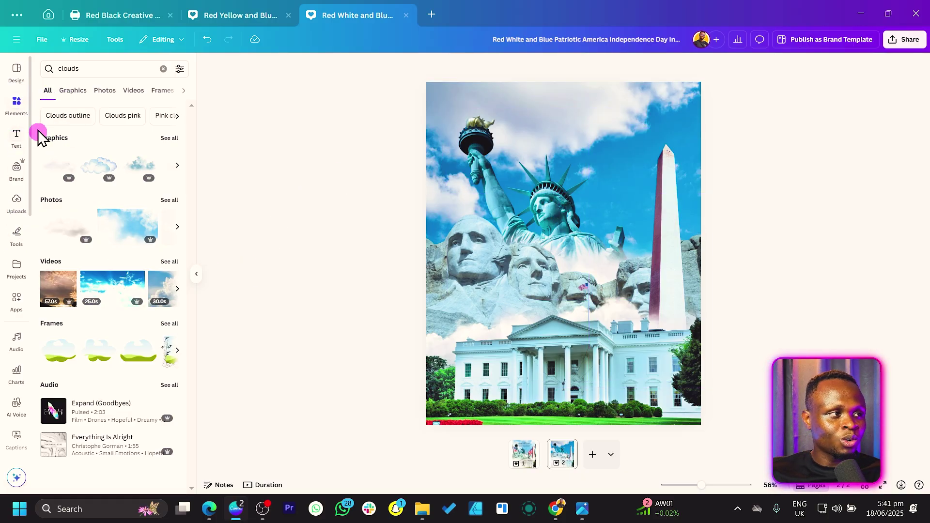
Add the recently used US flag photo, remove its background, and tilt it on the left behind Rushmore
{"action": "left_click", "coordinate": [164, 68]}
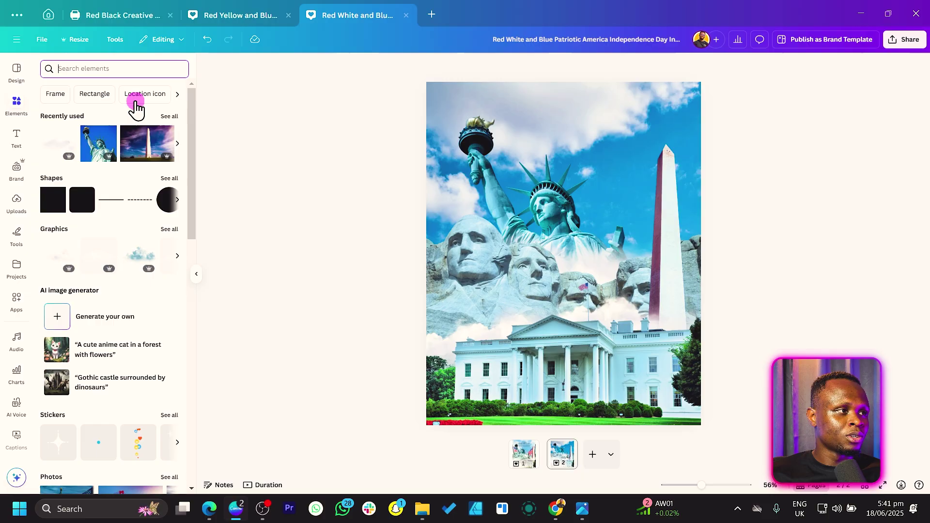
{"action": "left_click", "coordinate": [169, 116]}
{"action": "scroll", "coordinate": [108, 223], "scroll_direction": "down", "scroll_amount": 5}
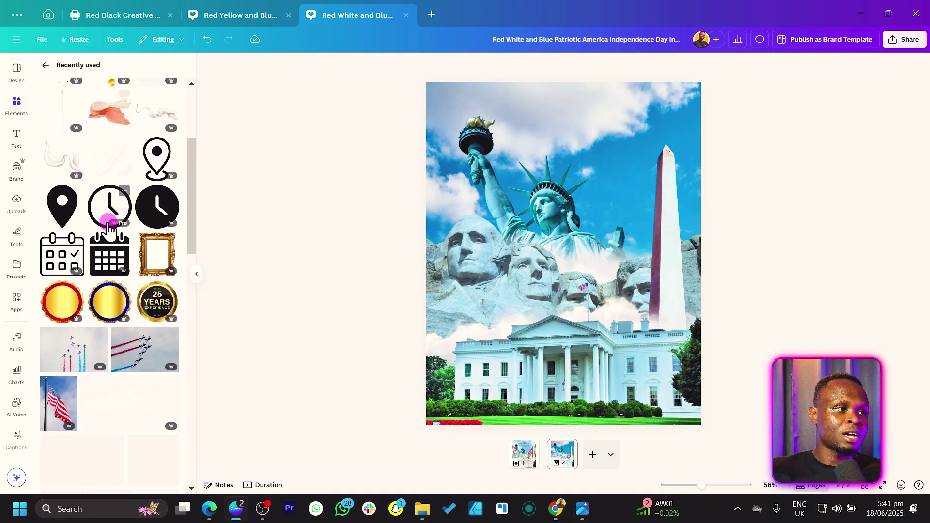
{"action": "scroll", "coordinate": [108, 223], "scroll_direction": "down", "scroll_amount": 5}
{"action": "left_click", "coordinate": [58, 162]}
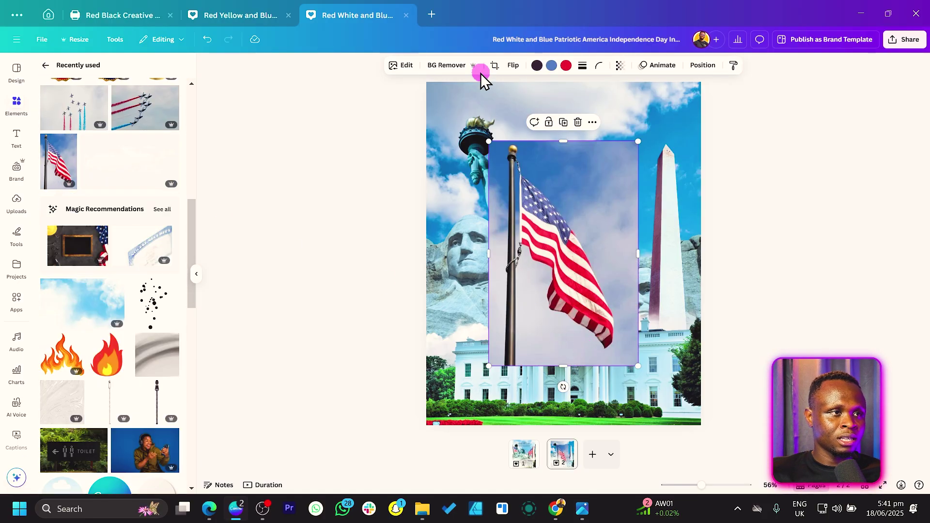
{"action": "left_click", "coordinate": [445, 68]}
{"action": "left_click_drag", "start_coordinate": [563, 387], "coordinate": [490, 276]}
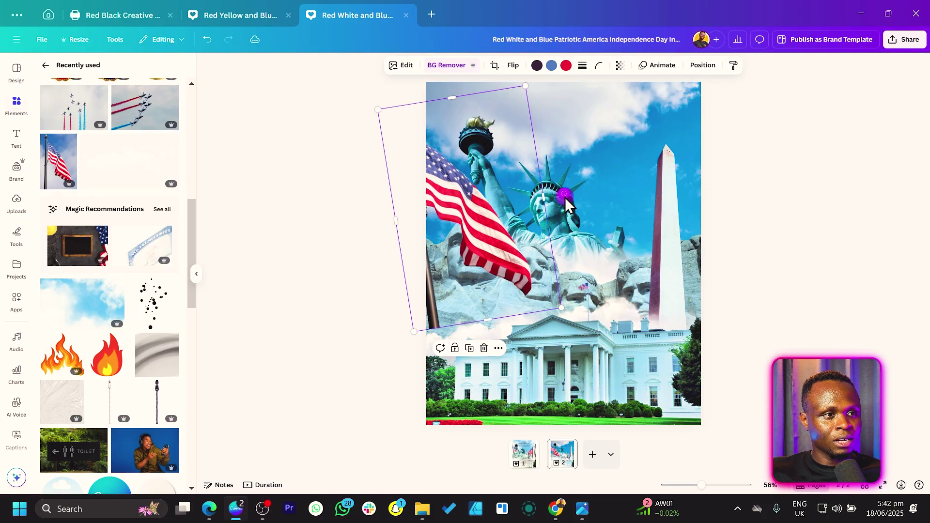
{"action": "left_click_drag", "start_coordinate": [565, 197], "coordinate": [514, 253]}
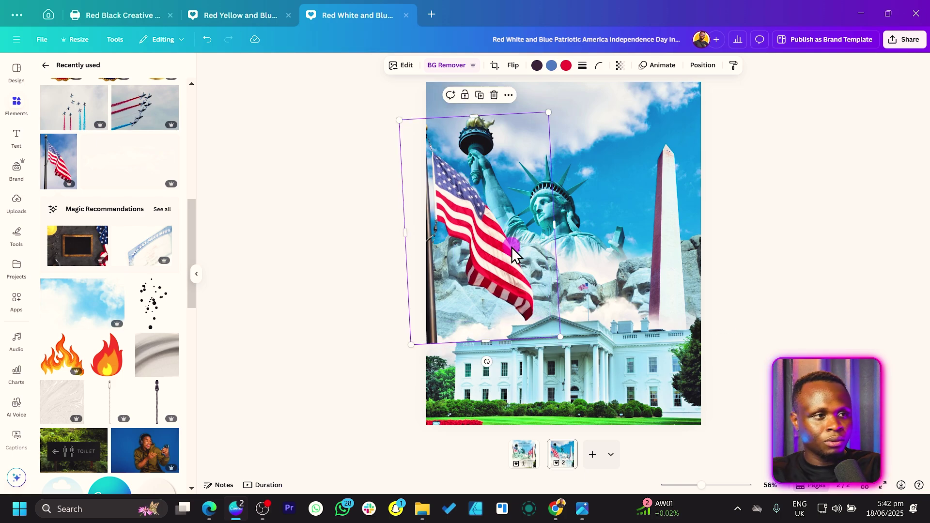
{"action": "key", "text": "ctrl+bracketleft"}
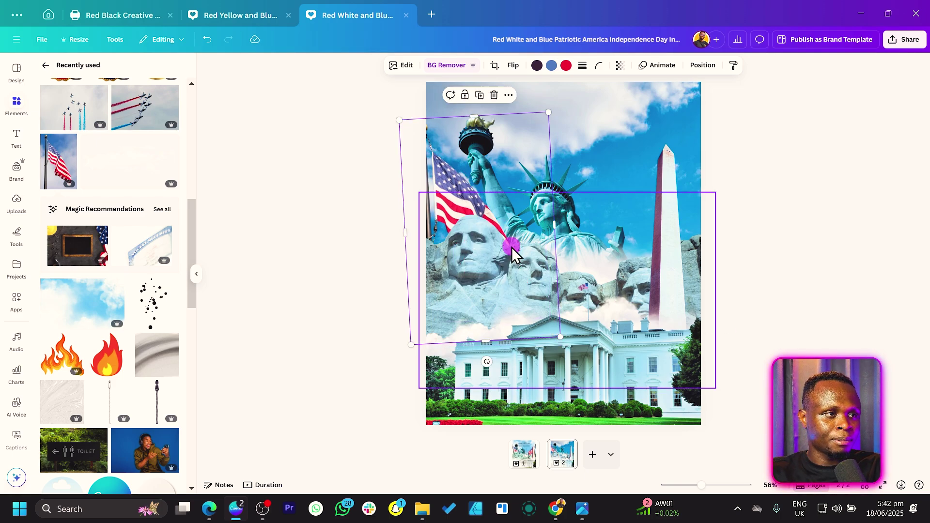
{"action": "left_click_drag", "start_coordinate": [422, 150], "coordinate": [645, 127]}
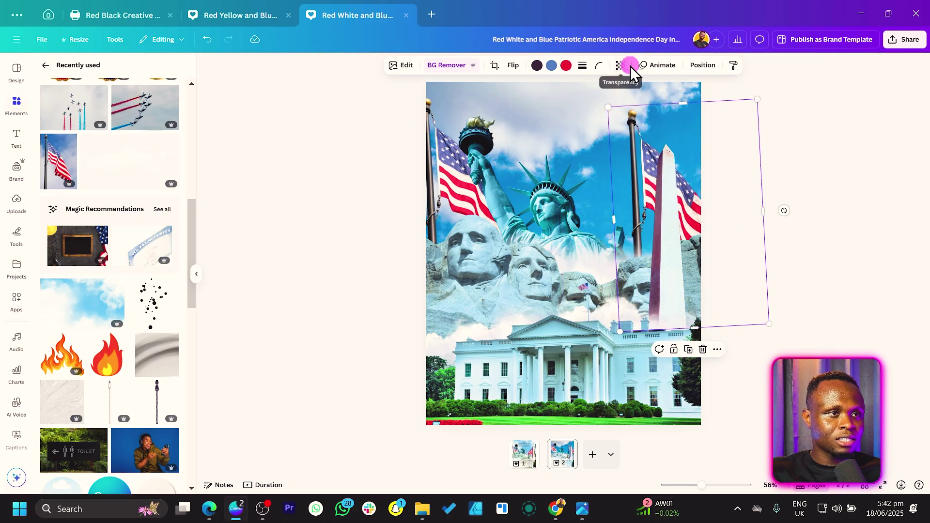
Mirror the right flag horizontally, tilt it slightly clockwise and raise it toward the top-right
{"action": "left_click", "coordinate": [518, 73]}
{"action": "left_click", "coordinate": [521, 92]}
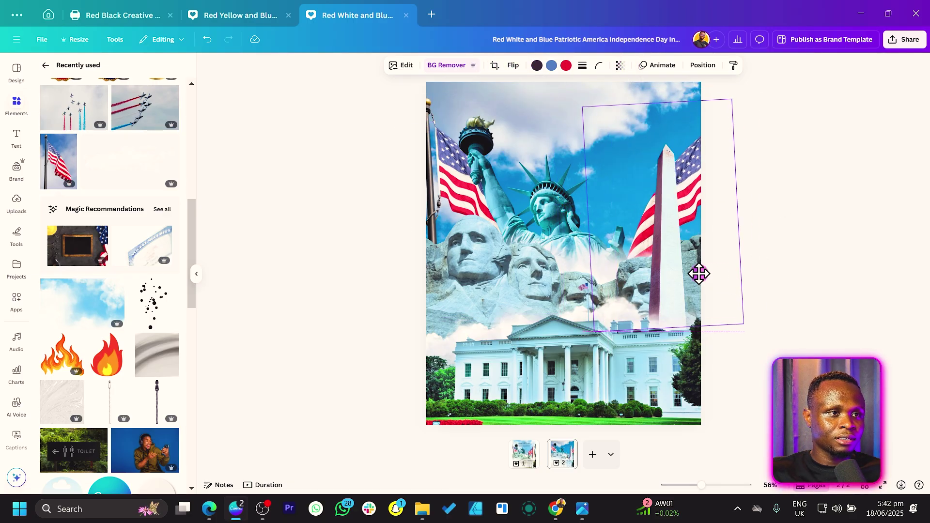
{"action": "mouse_move", "coordinate": [750, 237]}
{"action": "left_mouse_down"}
{"action": "mouse_move", "coordinate": [700, 208]}
{"action": "mouse_move", "coordinate": [685, 118]}
{"action": "mouse_move", "coordinate": [737, 228]}
{"action": "left_mouse_up"}
{"action": "left_click_drag", "start_coordinate": [694, 145], "coordinate": [688, 119]}
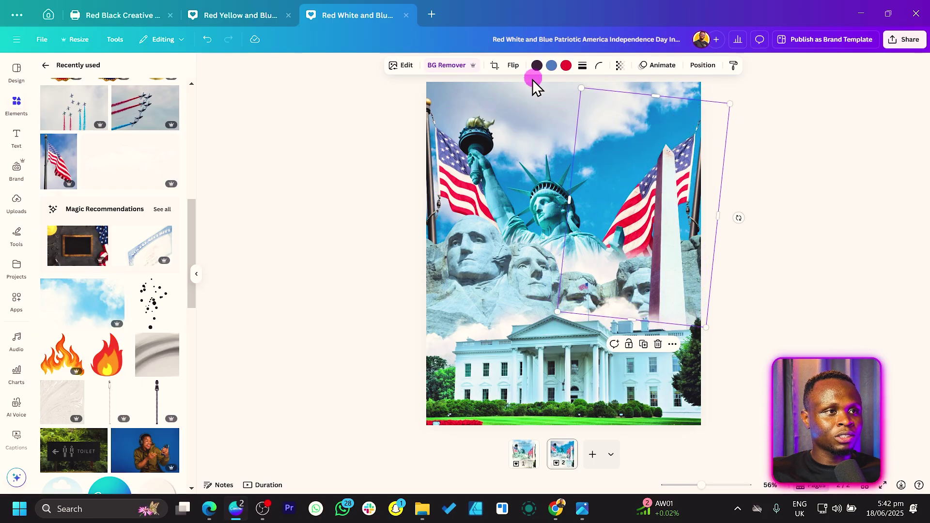
Raise the right landmark photo's vibrance to 38 and saturation to 82
{"action": "left_click", "coordinate": [396, 68]}
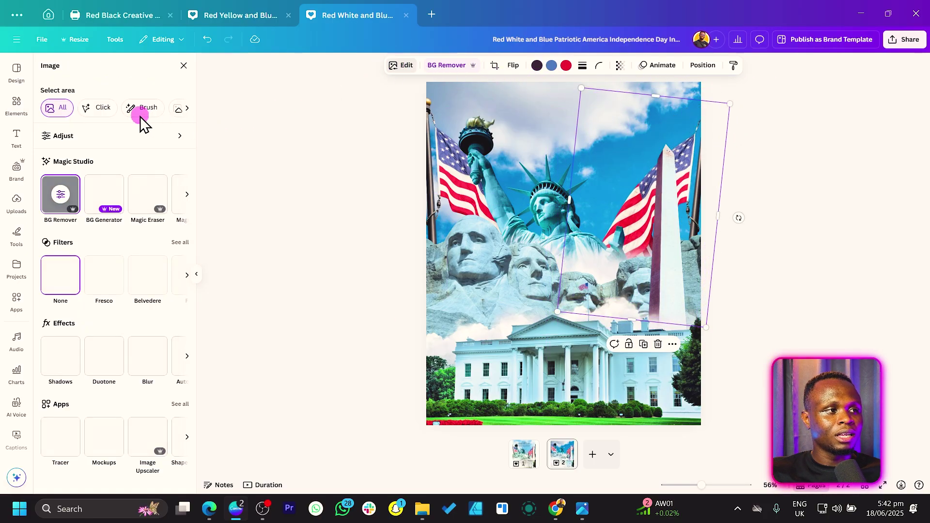
{"action": "left_click", "coordinate": [77, 145]}
{"action": "scroll", "coordinate": [95, 245], "scroll_direction": "down", "scroll_amount": 5}
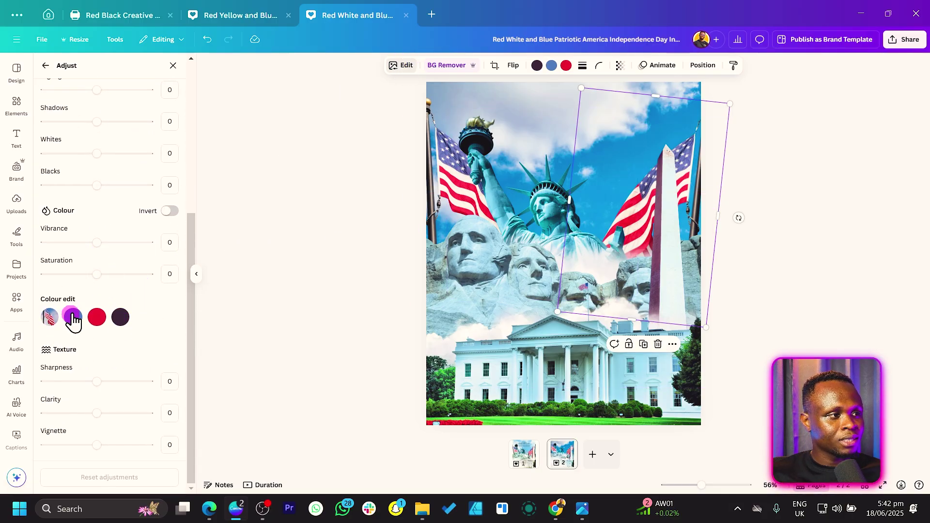
{"action": "left_click_drag", "start_coordinate": [97, 274], "coordinate": [117, 275]}
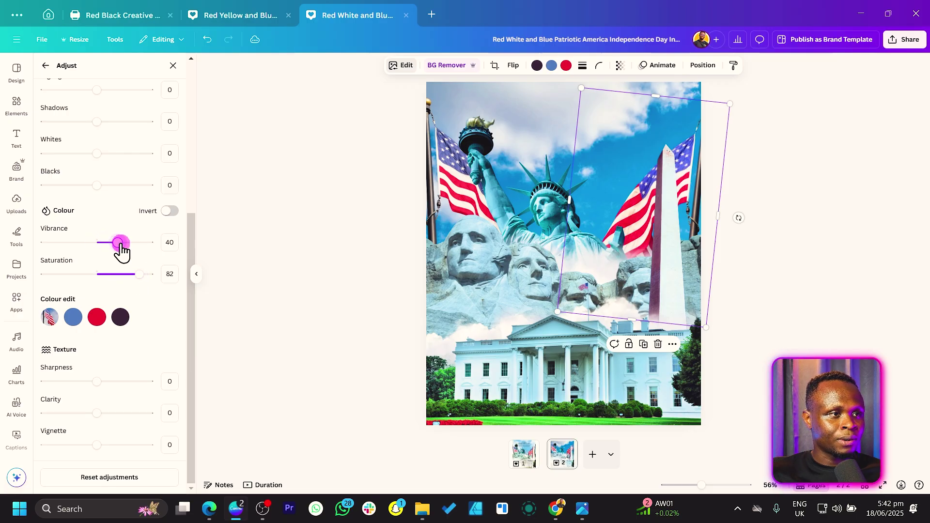
Copy the adjusted photo's style and paste it onto the left landmark photo
{"action": "right_click", "coordinate": [601, 98]}
{"action": "left_click", "coordinate": [632, 130]}
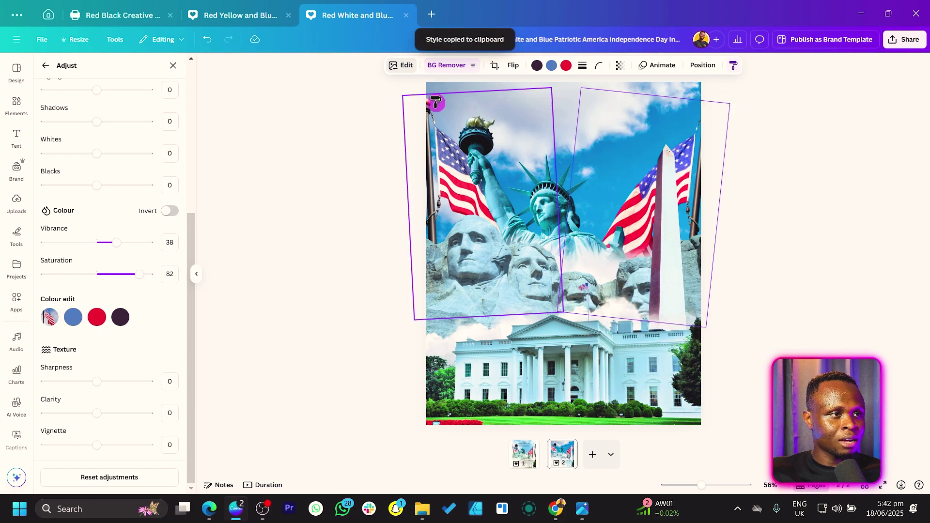
{"action": "left_click", "coordinate": [410, 150]}
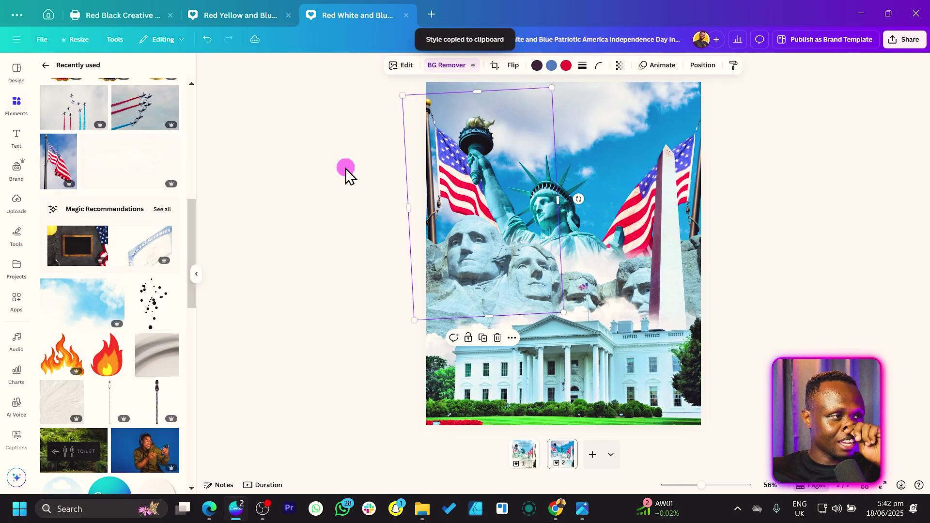
Add the airshow jets photo, remove its background, and resize, place and tilt it near the right flag
{"action": "scroll", "coordinate": [152, 250], "scroll_direction": "up", "scroll_amount": 1}
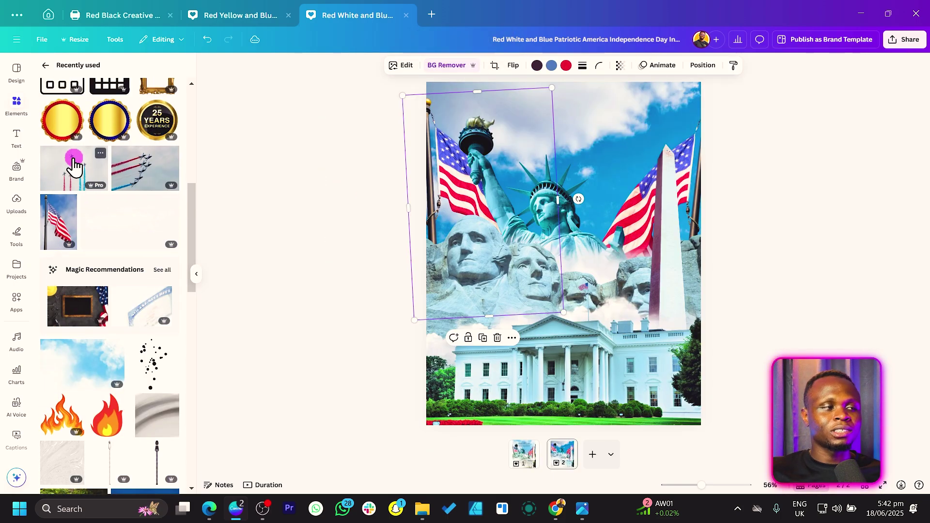
{"action": "mouse_move", "coordinate": [73, 165]}
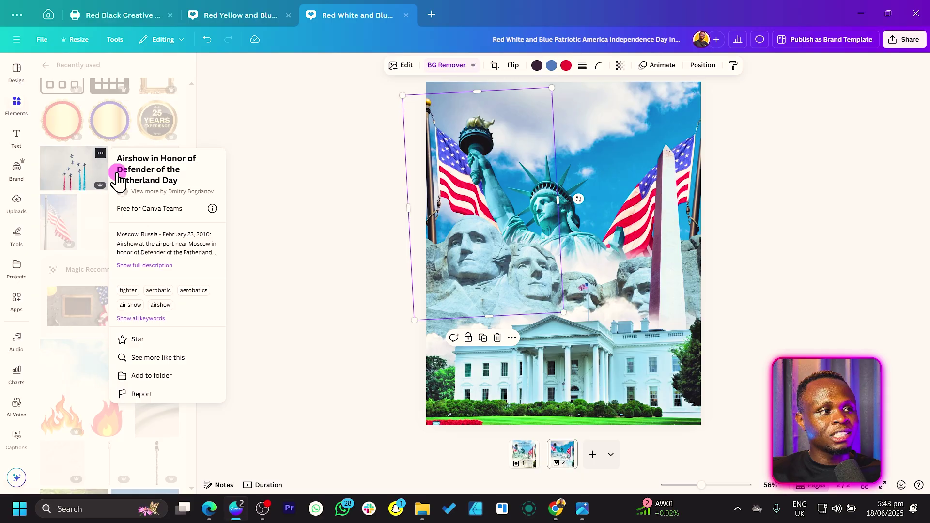
{"action": "left_click", "coordinate": [72, 172]}
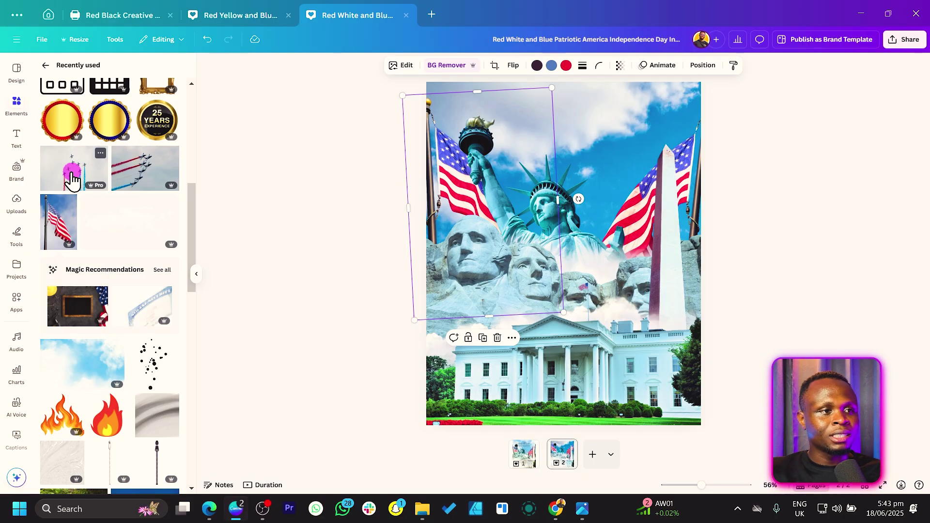
{"action": "left_click", "coordinate": [72, 179]}
{"action": "left_click_drag", "start_coordinate": [550, 264], "coordinate": [594, 173]}
{"action": "left_click", "coordinate": [448, 65]}
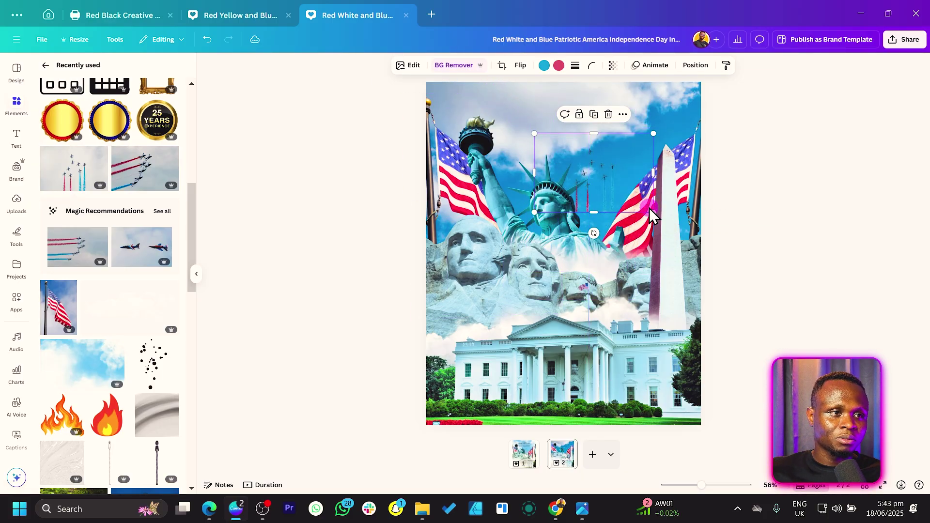
{"action": "left_click_drag", "start_coordinate": [654, 212], "coordinate": [683, 232]}
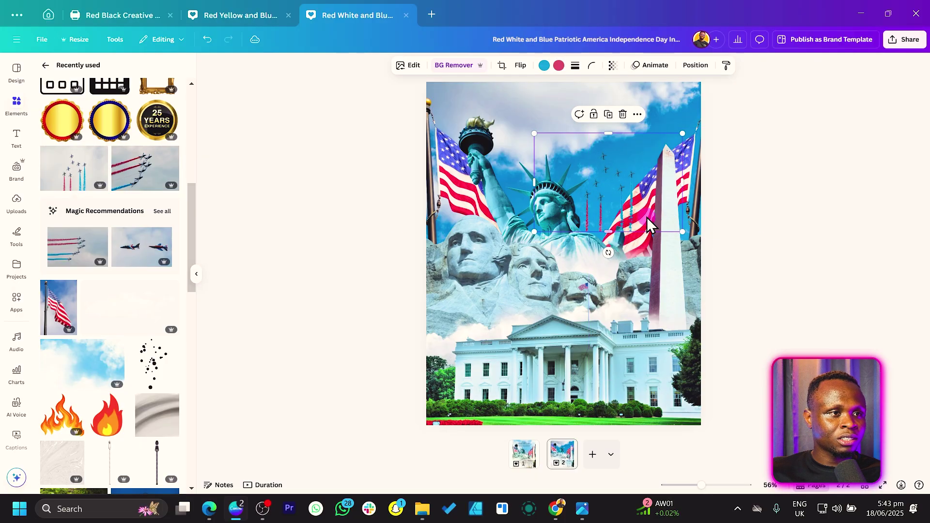
{"action": "left_click_drag", "start_coordinate": [626, 206], "coordinate": [629, 215]}
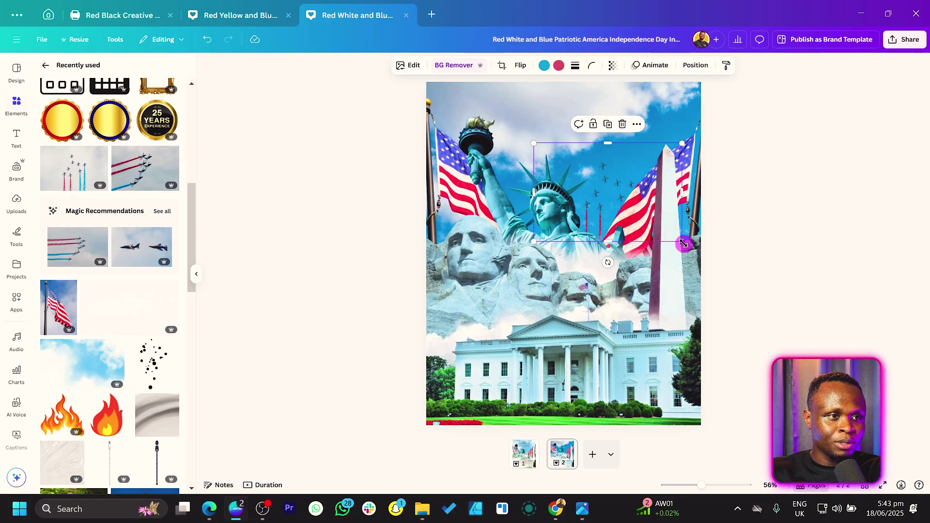
{"action": "left_click_drag", "start_coordinate": [684, 244], "coordinate": [659, 228]}
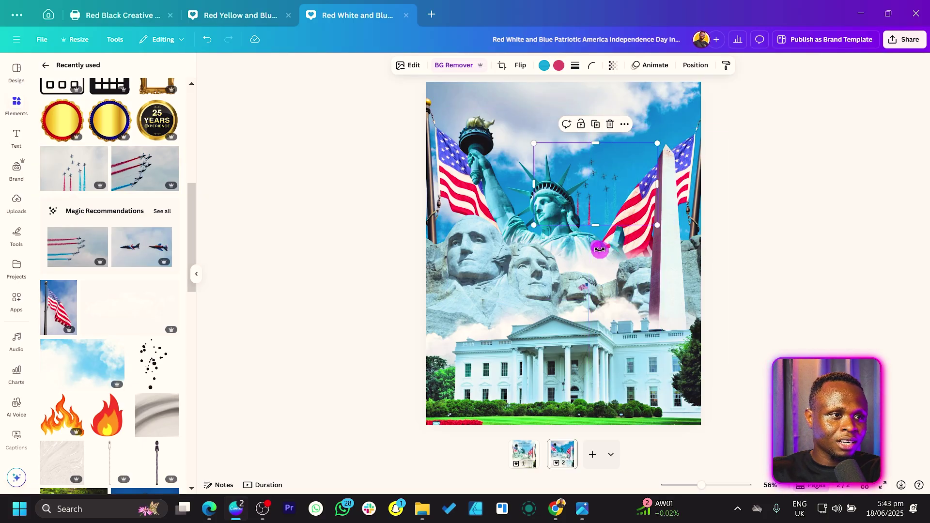
{"action": "left_click_drag", "start_coordinate": [600, 250], "coordinate": [597, 198]}
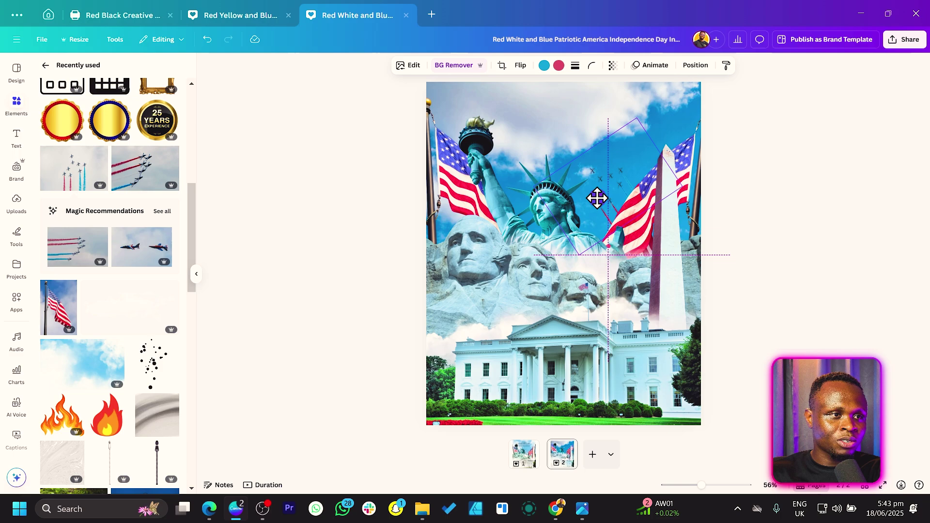
{"action": "left_click", "coordinate": [367, 188]}
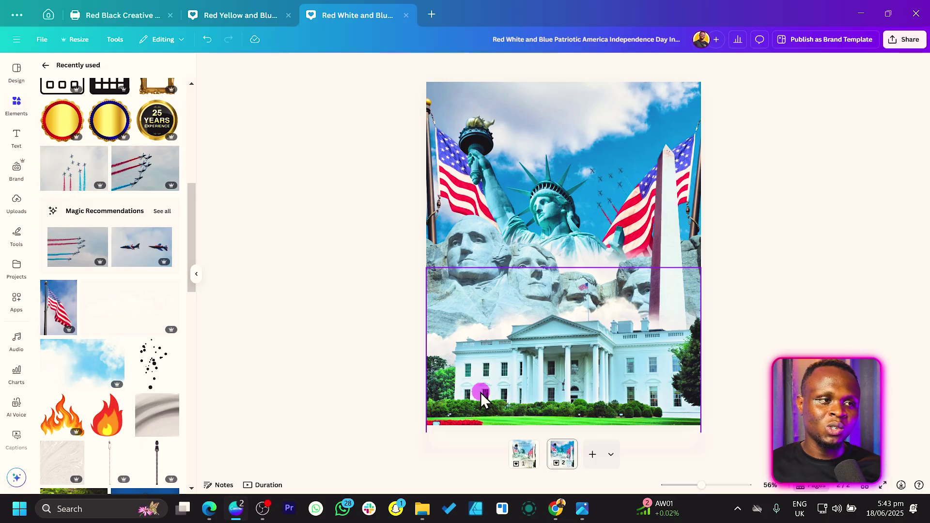
Copy the '4TH JULY INDEPENDENCE DAY' headline and paragraph from page 1 onto page 2's top
{"action": "left_click", "coordinate": [526, 458]}
{"action": "left_click", "coordinate": [630, 143]}
{"action": "left_click", "coordinate": [588, 106]}
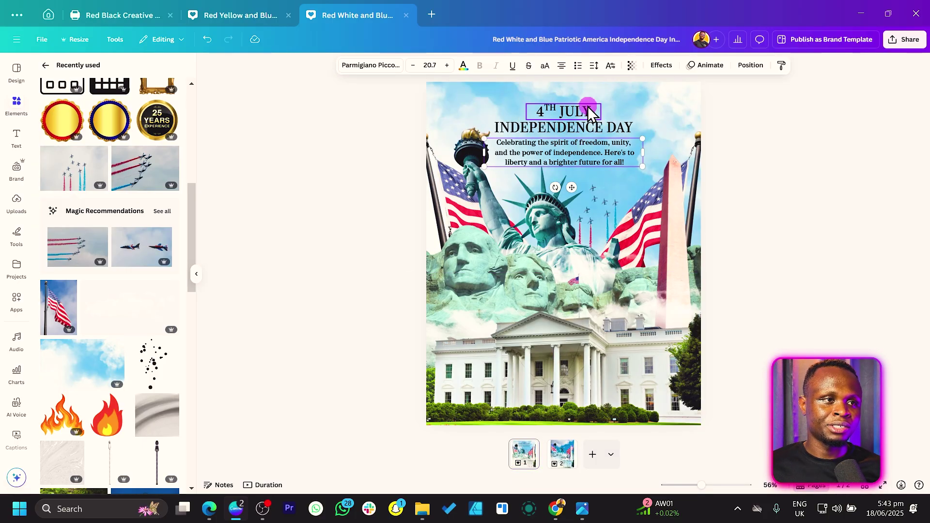
{"action": "key", "text": "ctrl+c"}
{"action": "scroll", "coordinate": [679, 266], "scroll_direction": "down", "scroll_amount": 3}
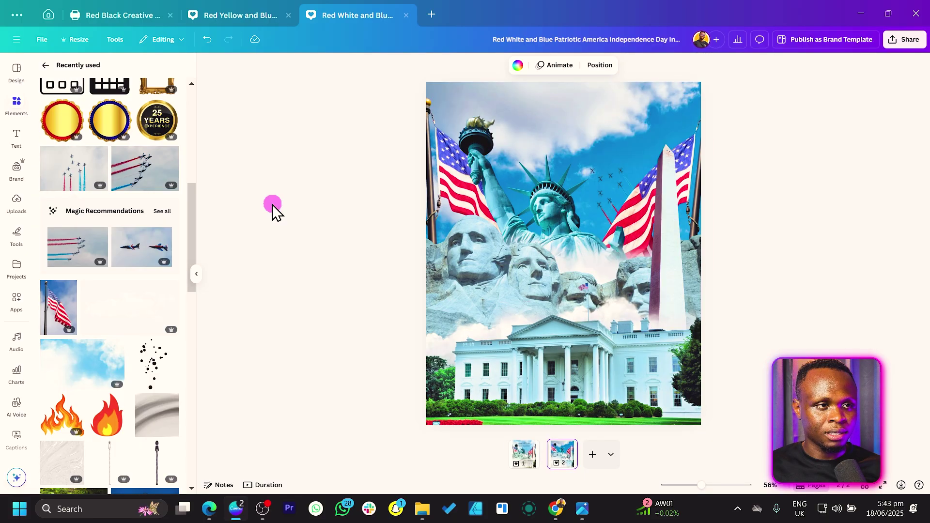
{"action": "key", "text": "ctrl+v"}
{"action": "left_click_drag", "start_coordinate": [553, 145], "coordinate": [557, 140]}
Flip the background sky photo horizontally
{"action": "left_click", "coordinate": [380, 159]}
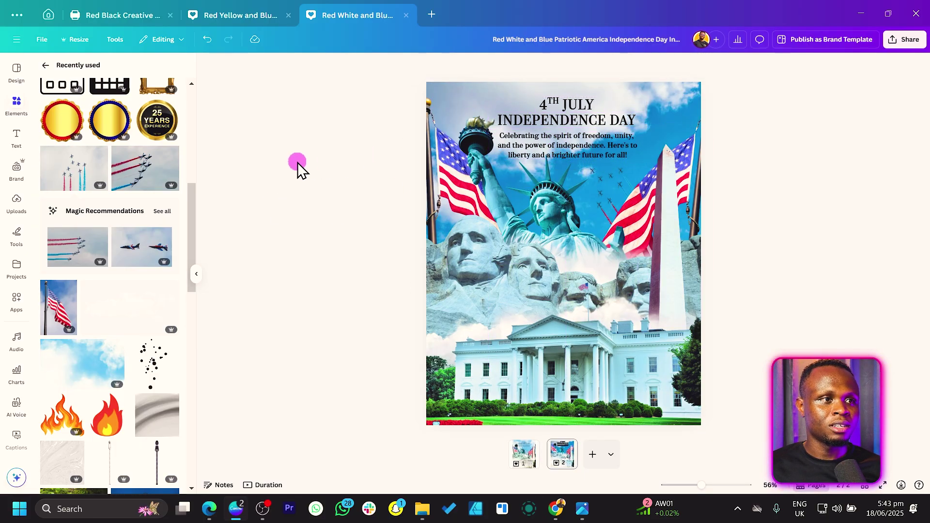
{"action": "left_click", "coordinate": [647, 92]}
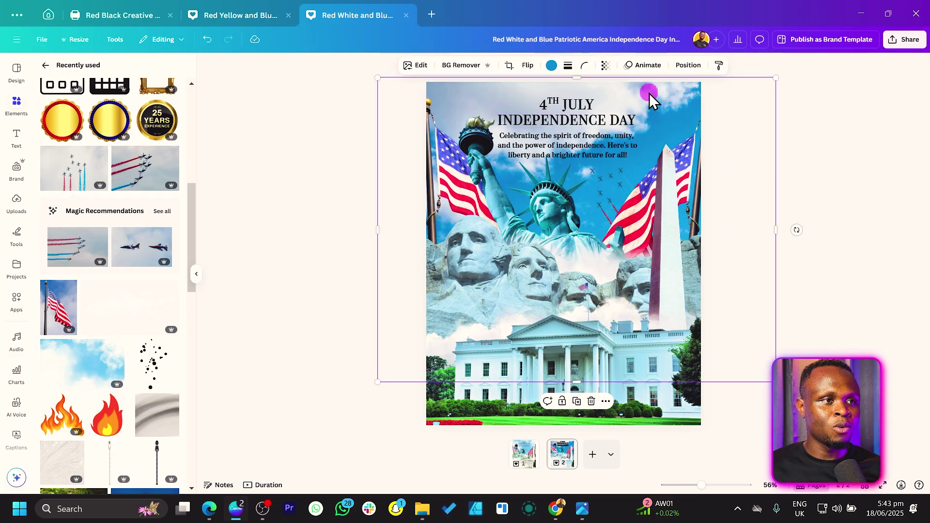
{"action": "left_click", "coordinate": [529, 66]}
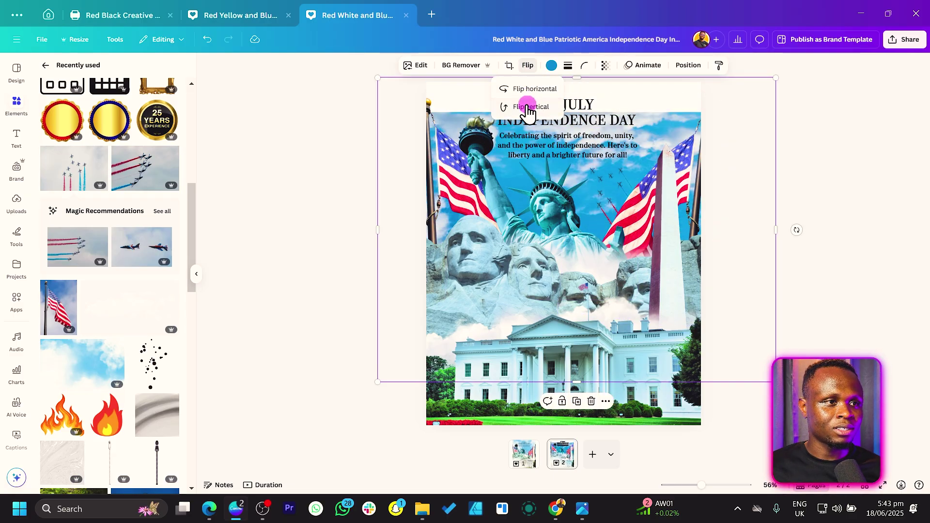
{"action": "left_click", "coordinate": [528, 90]}
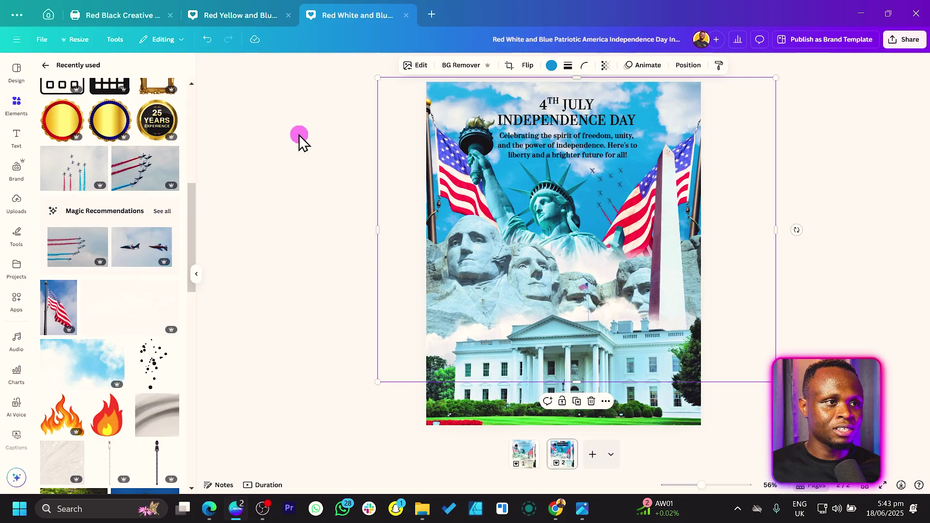
{"action": "left_click", "coordinate": [295, 175]}
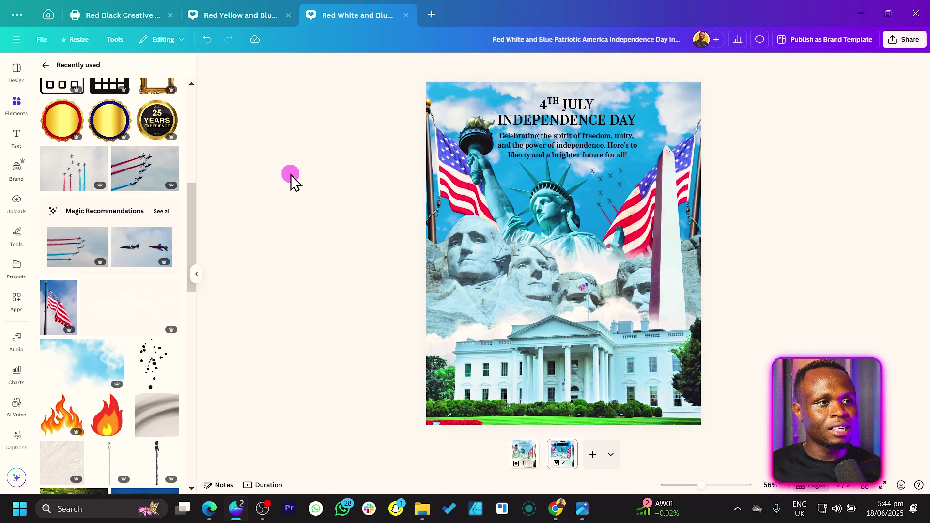
Place a cloud image over the sky at the top of the page
{"action": "left_click", "coordinate": [62, 372]}
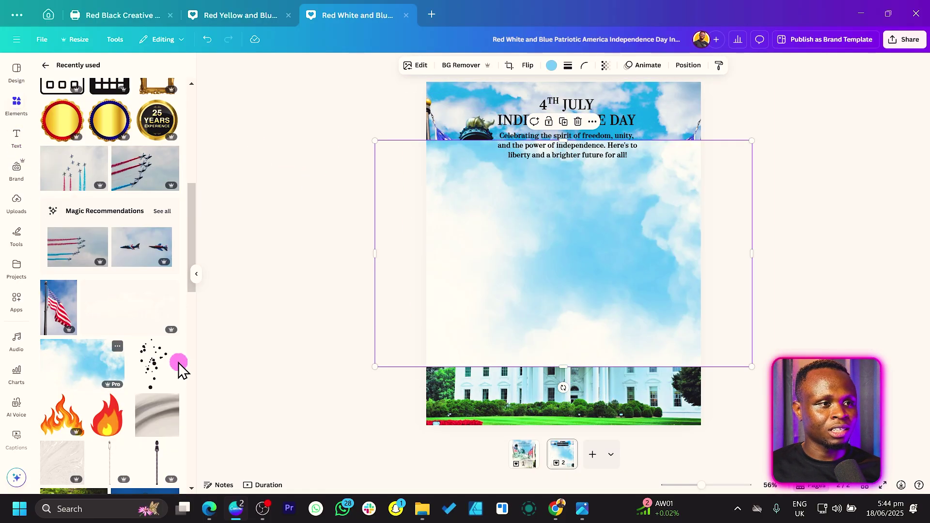
{"action": "key", "text": "Delete"}
{"action": "left_click_drag", "start_coordinate": [87, 345], "coordinate": [474, 92]}
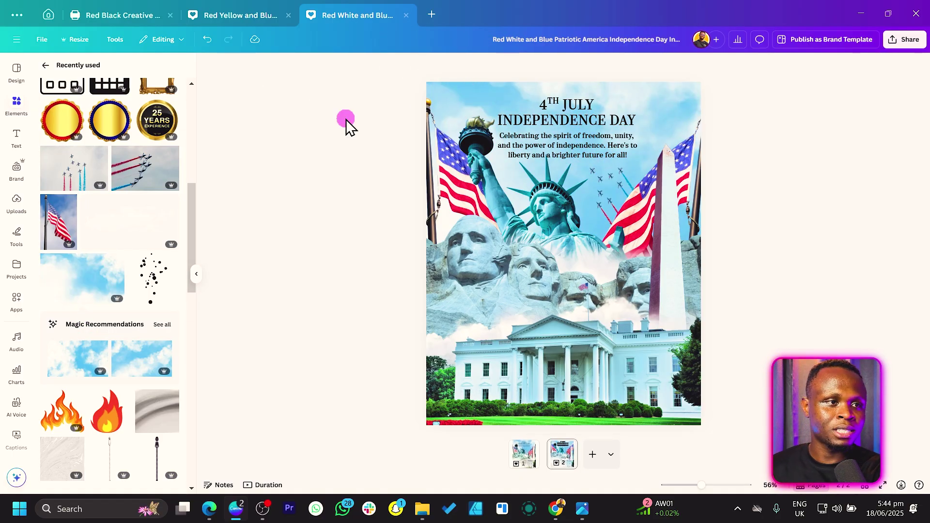